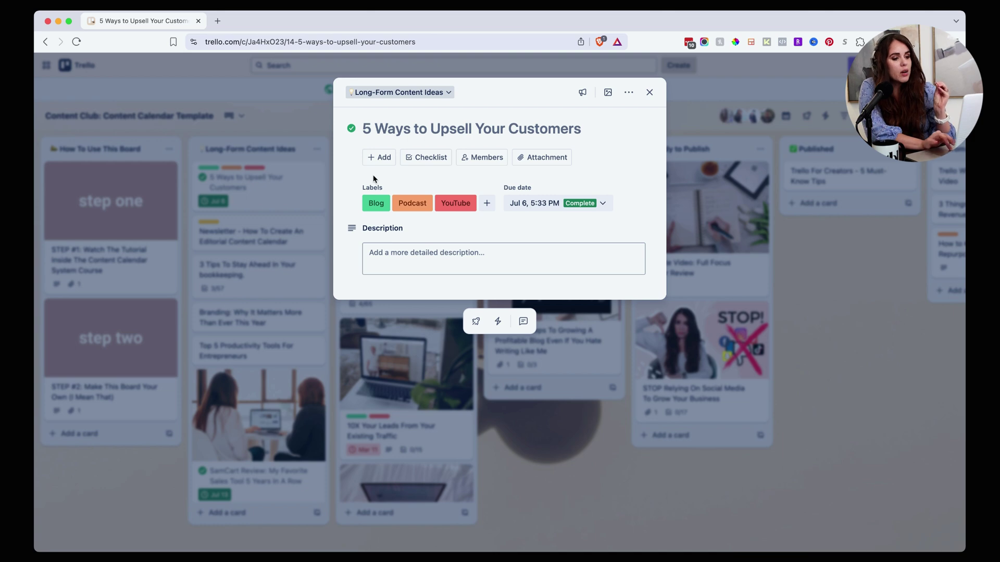
Examine the title of the "5 Ways to Upsell Your Customers" card and the labels that can be assigned to it.
left_click_drag(365, 130, 612, 139)
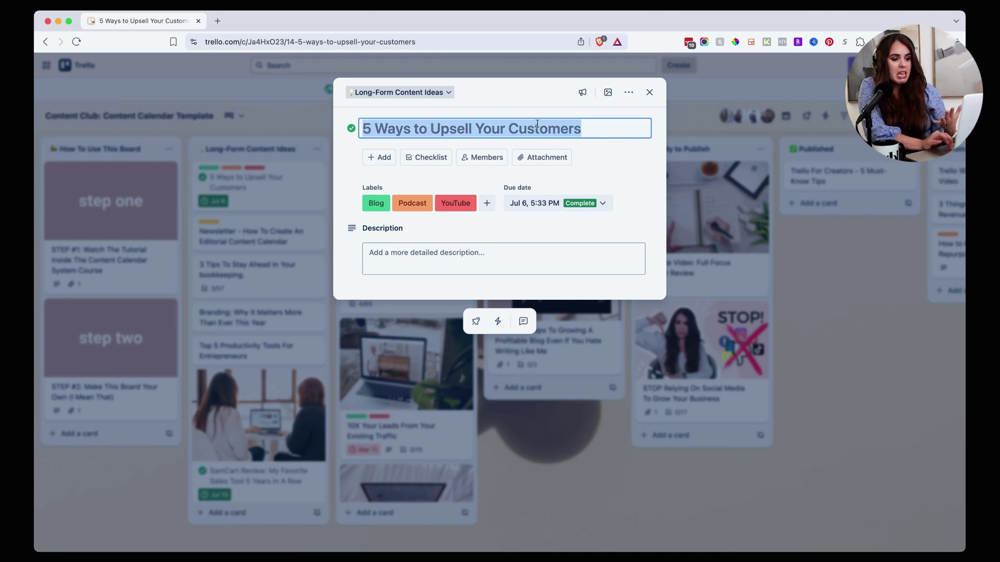
key("Return")
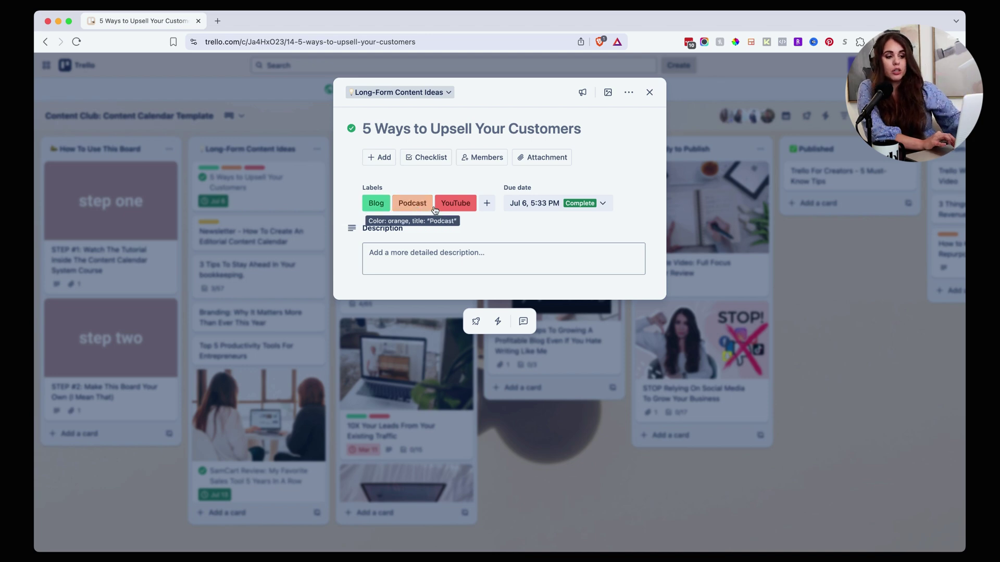
left_click(486, 205)
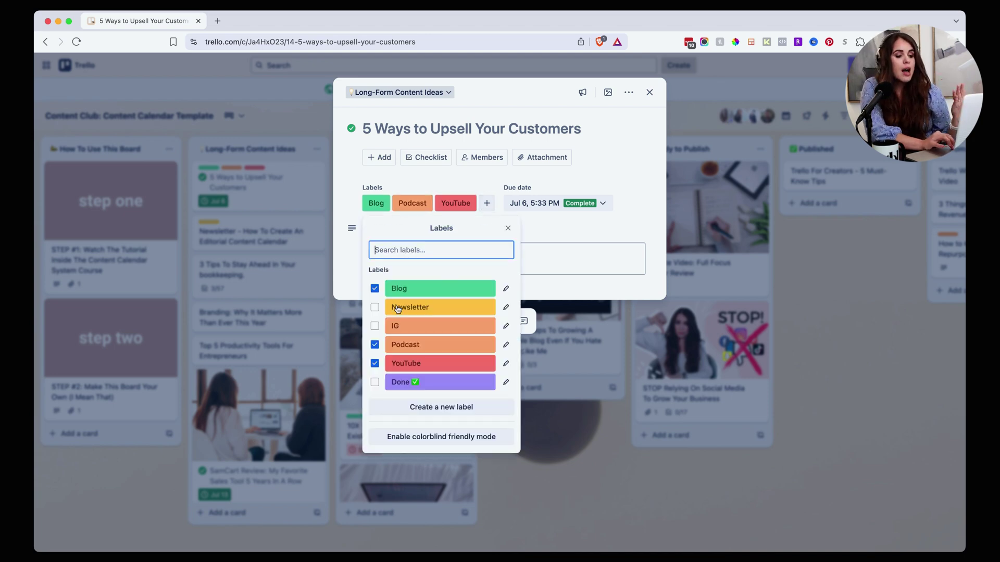
left_click(553, 230)
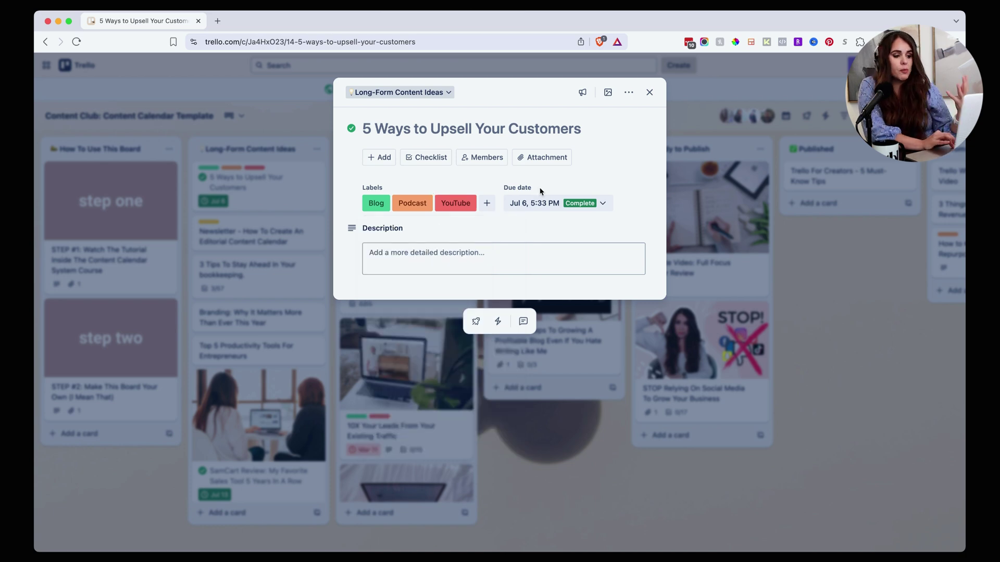
Save a correctly spelled bulleted description on the card: "Nail Your Offer", "Save Them Time or Money" and "Add Irresistible Bonuses".
left_click(414, 254)
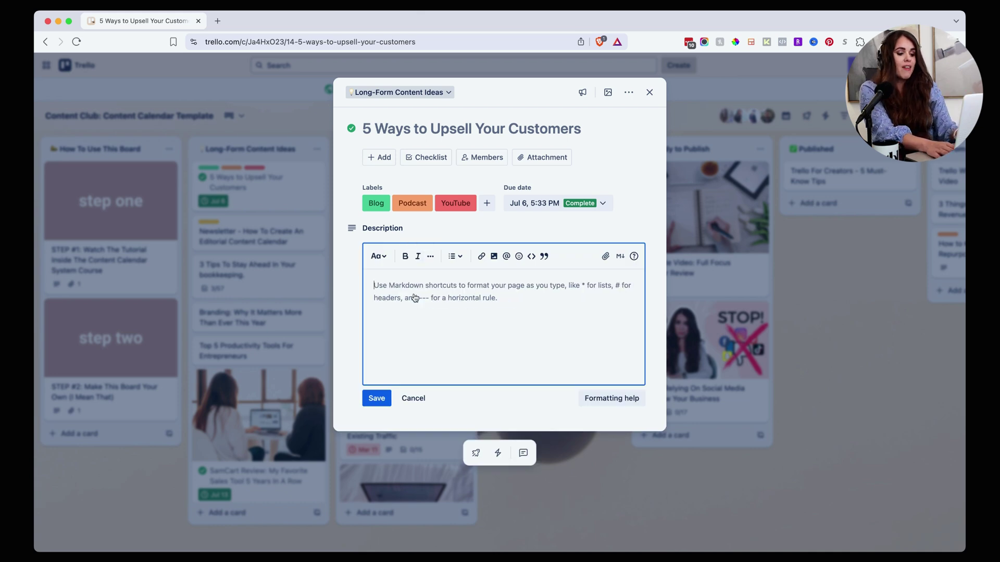
type("*")
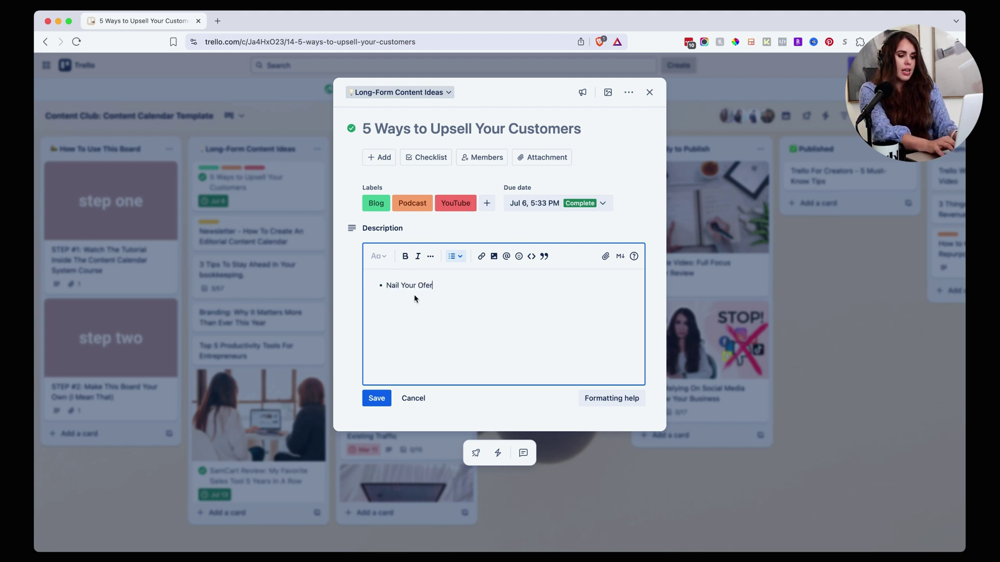
type("Save Them Time ")
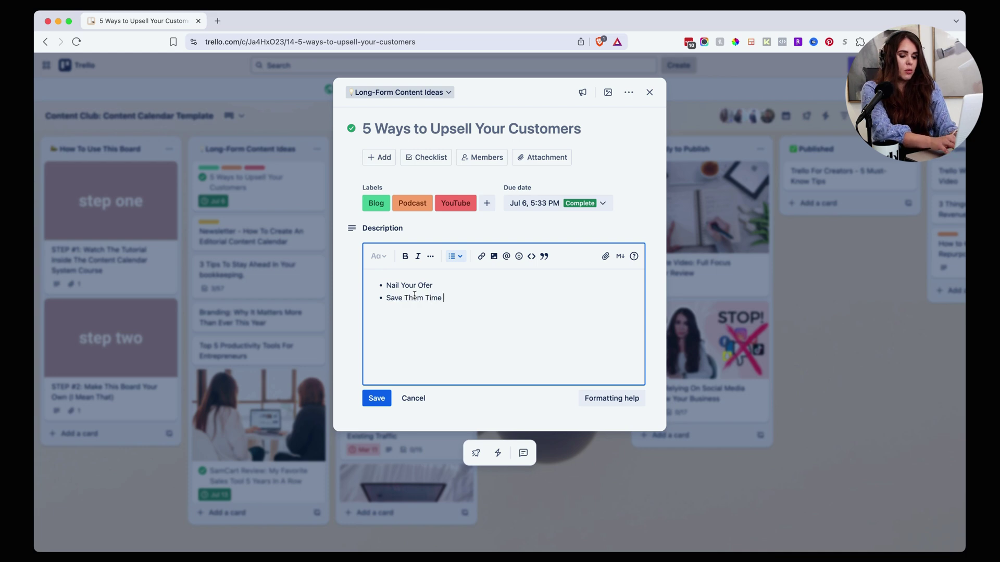
type("or Mo")
key("BackSpace")
type("Money")
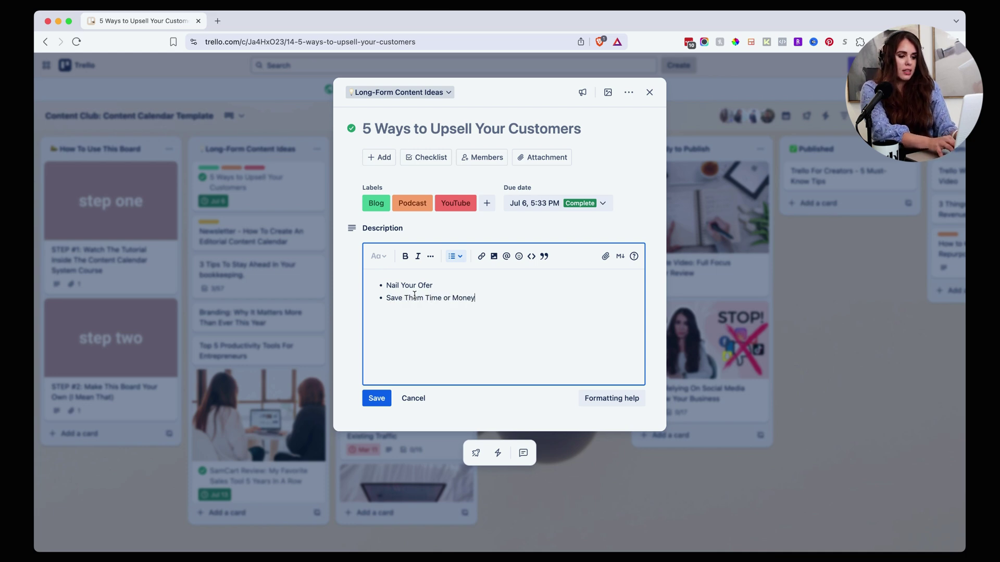
type(" Add Irresistable Bonuses")
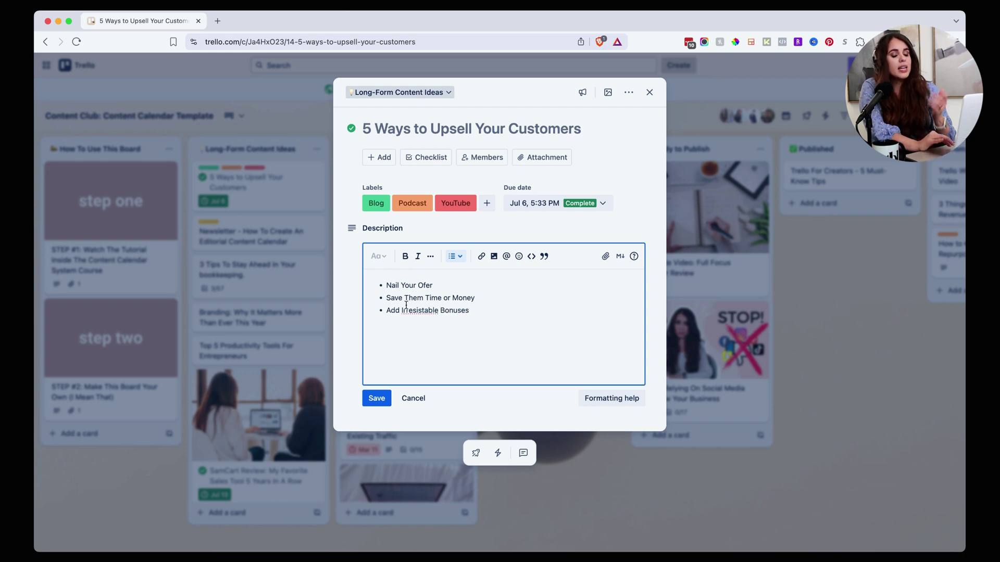
right_click(422, 310)
left_click(448, 313)
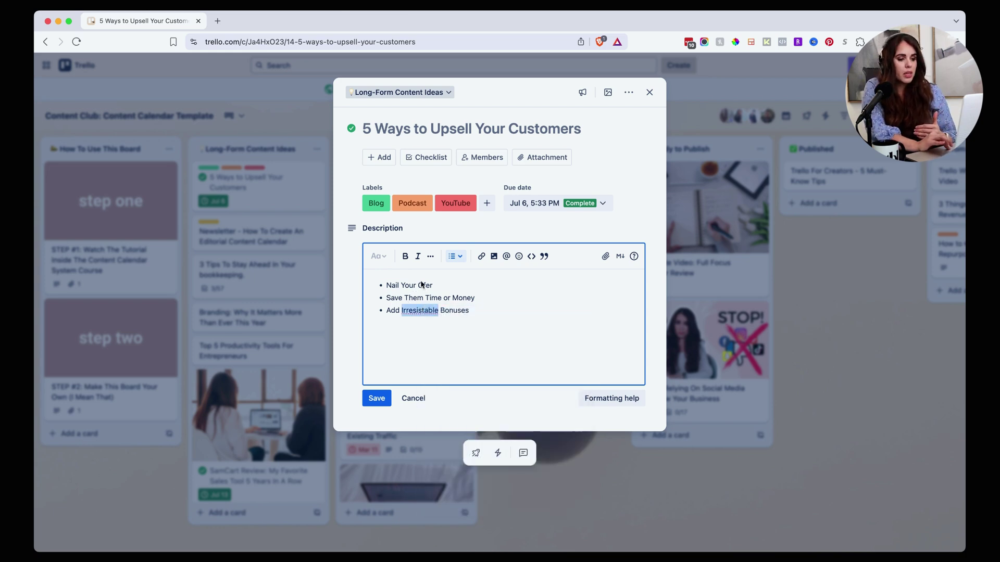
left_click(424, 286)
type("f")
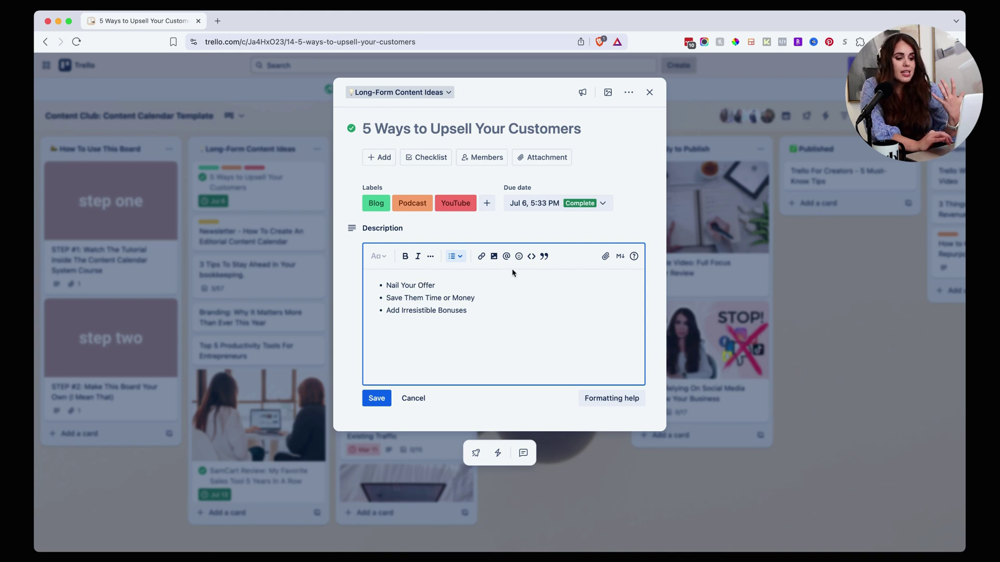
left_click(376, 399)
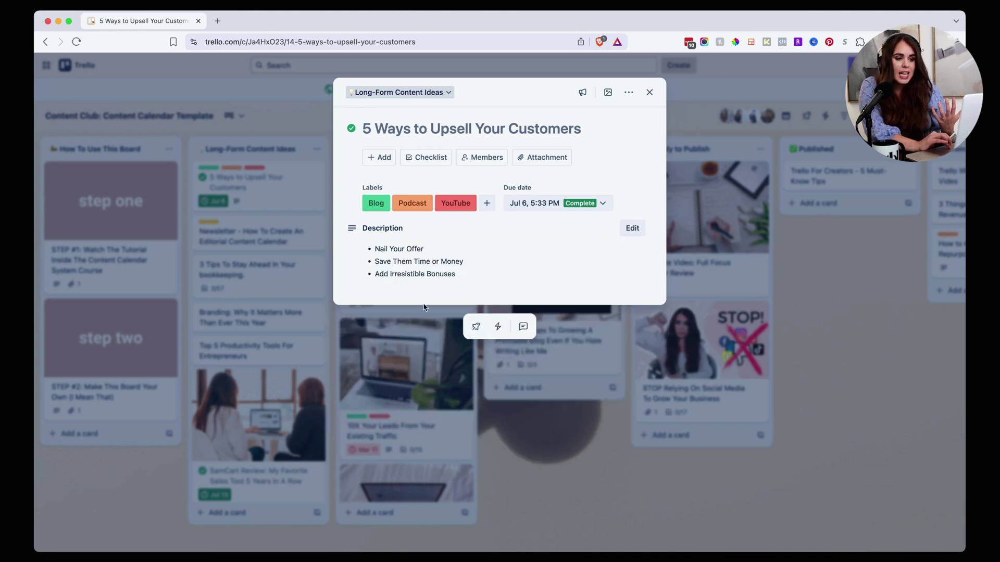
Close the card and move "5 Ways to Upsell Your Customers" to the top of the Researching list.
left_click(649, 92)
left_click_drag(256, 207, 396, 188)
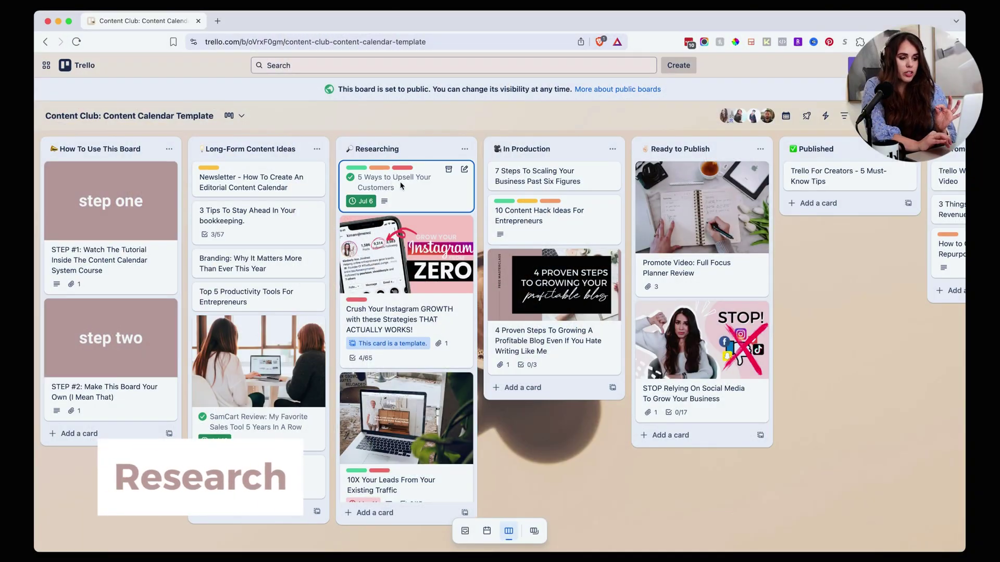
Reopen the "5 Ways to Upsell Your Customers" card and examine its comments and activity, including the field for writing a comment.
left_click(402, 186)
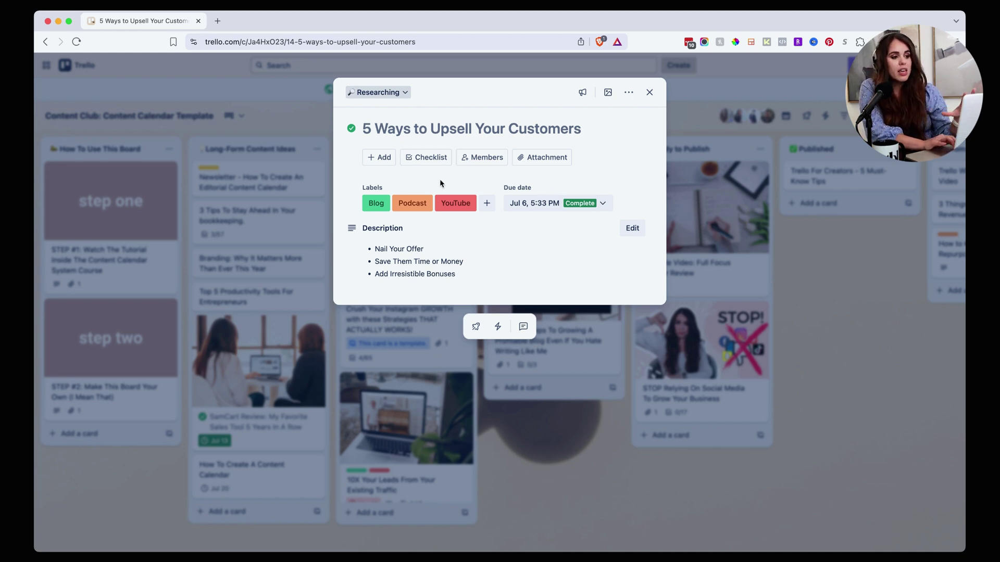
left_click(466, 134)
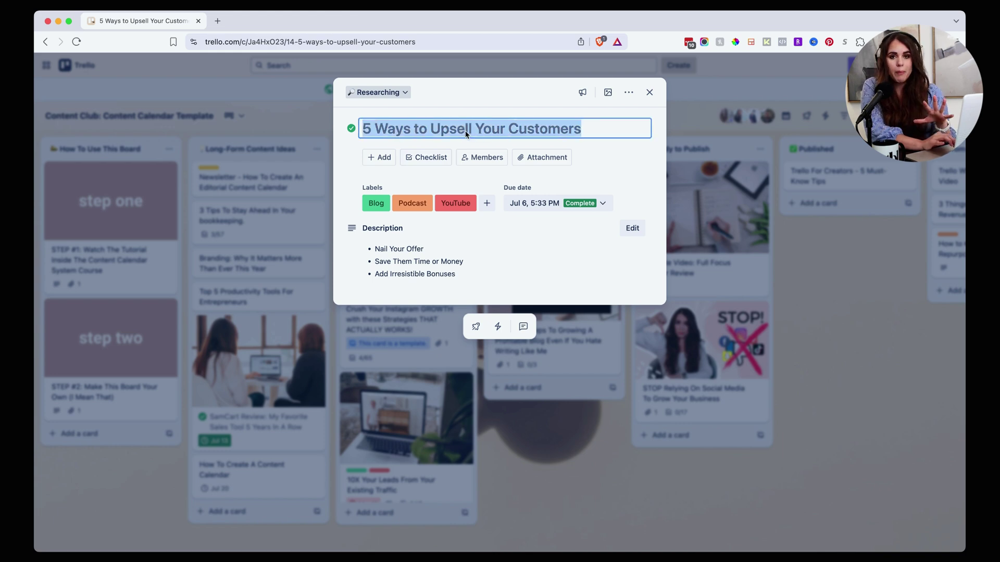
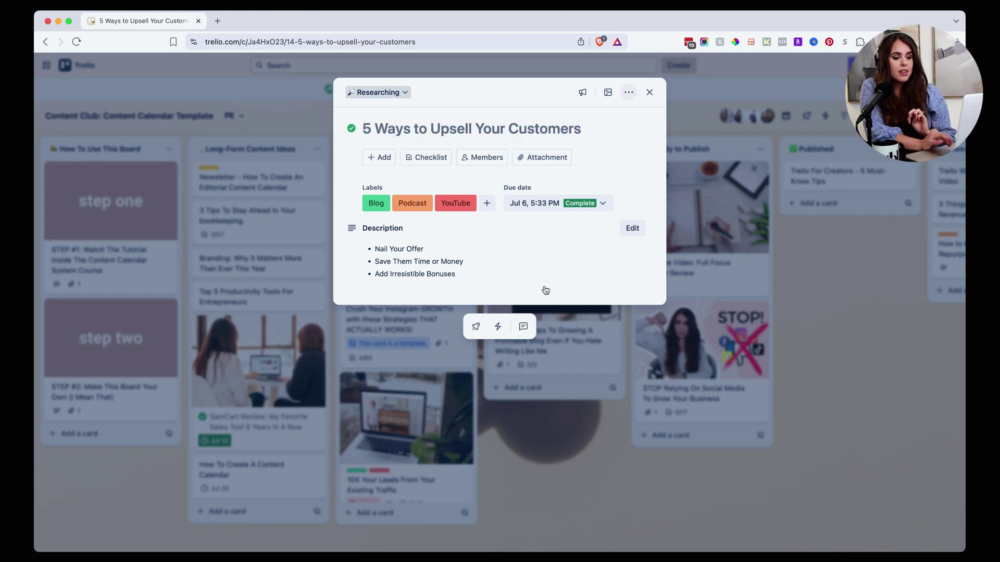
left_click(523, 327)
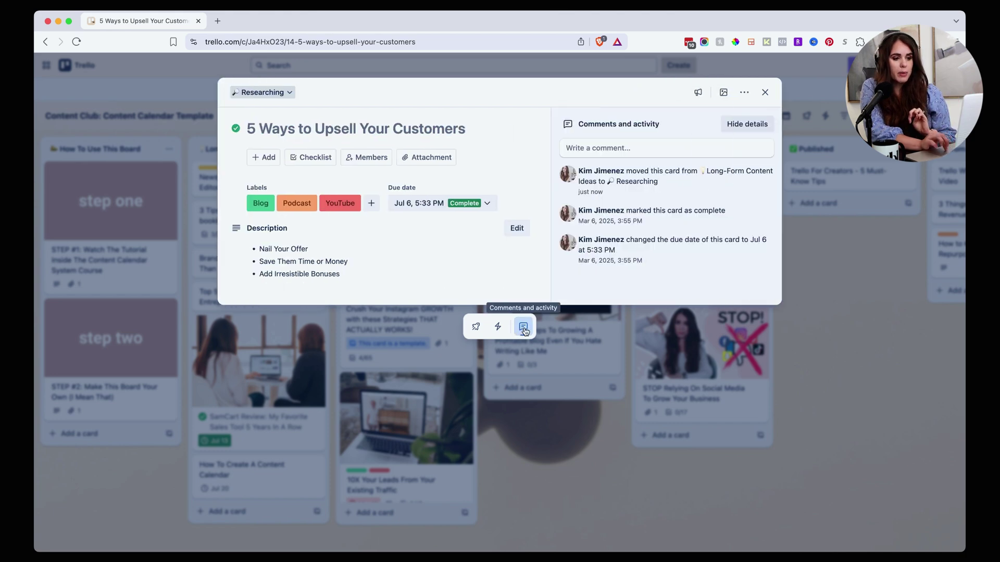
left_click(594, 151)
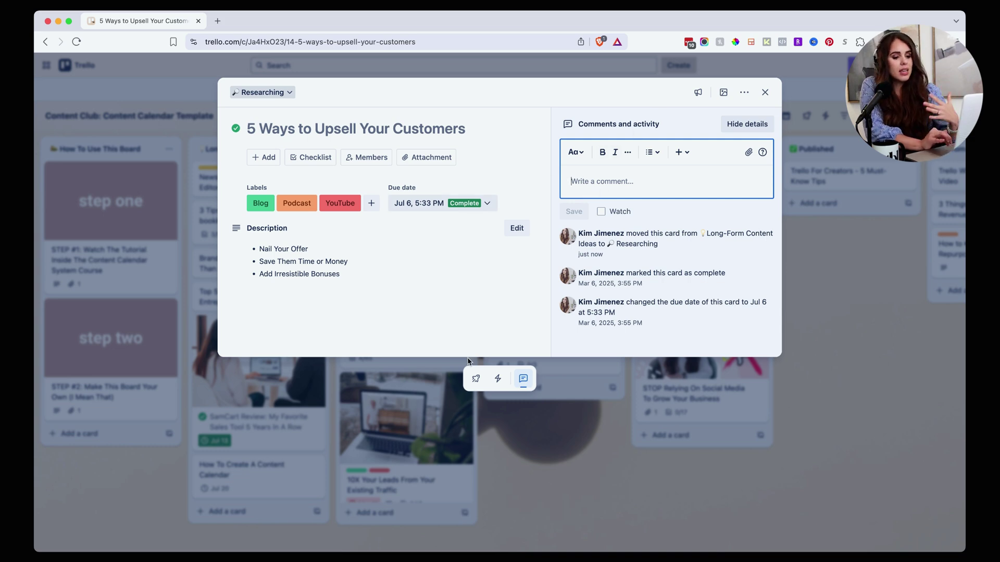
Close the card and move "5 Ways to Upsell Your Customers" to the top of the In Production list.
left_click(601, 424)
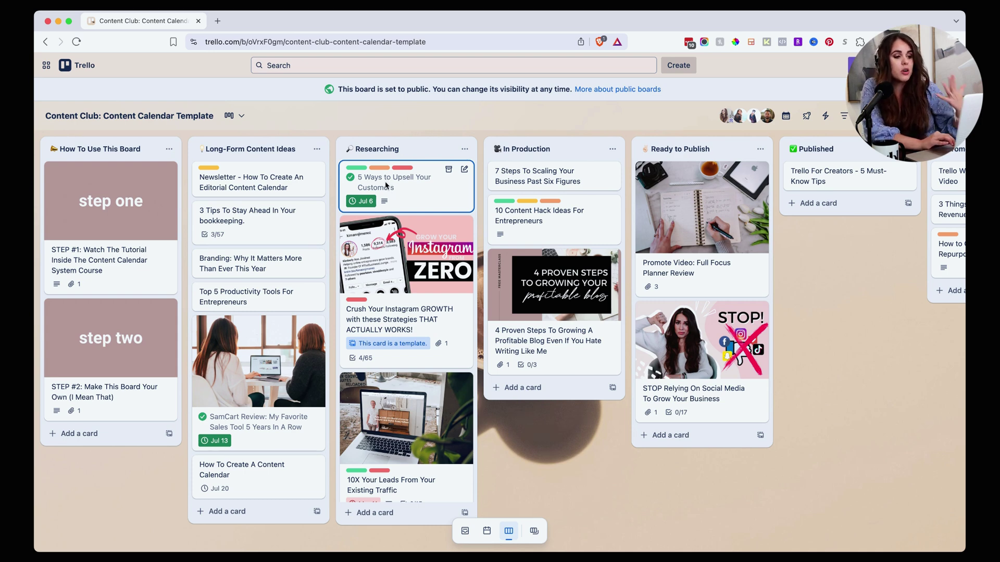
left_click_drag(386, 183, 543, 177)
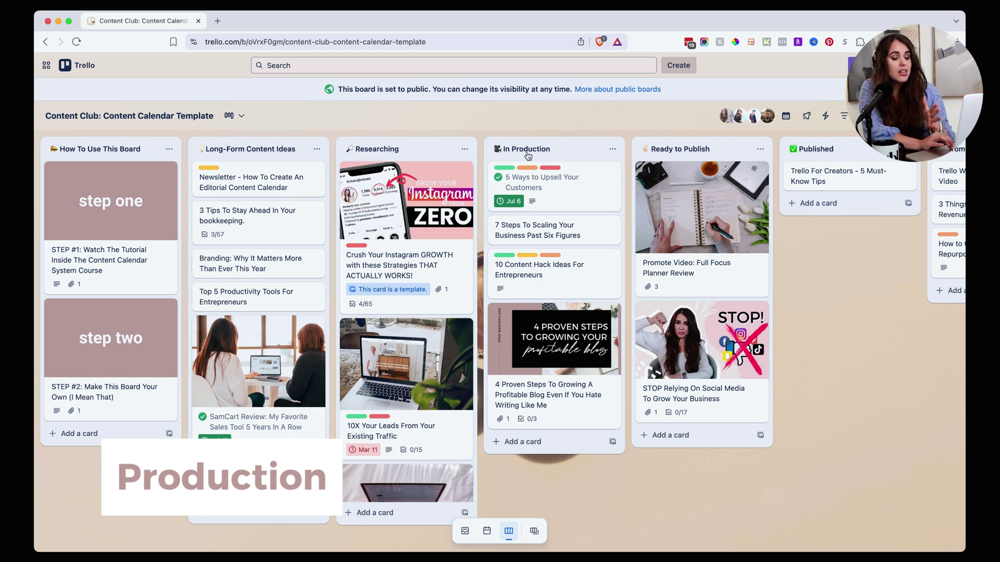
Open the "Crush Your Instagram GROWTH" template card and examine its attachment and its Pre-Publishing Research checklist.
left_click(399, 261)
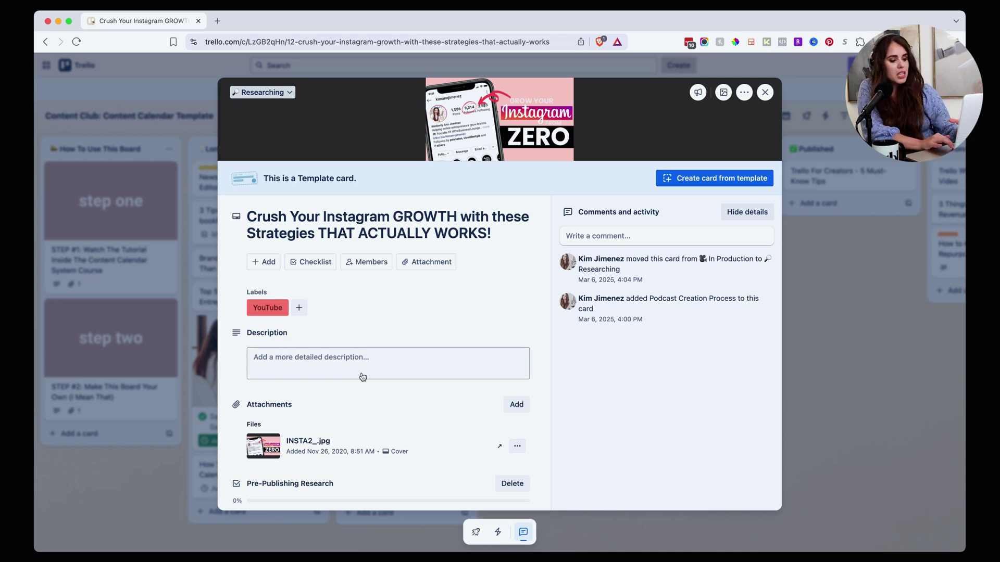
scroll(362, 377, "down", 3)
scroll(362, 377, "down", 1)
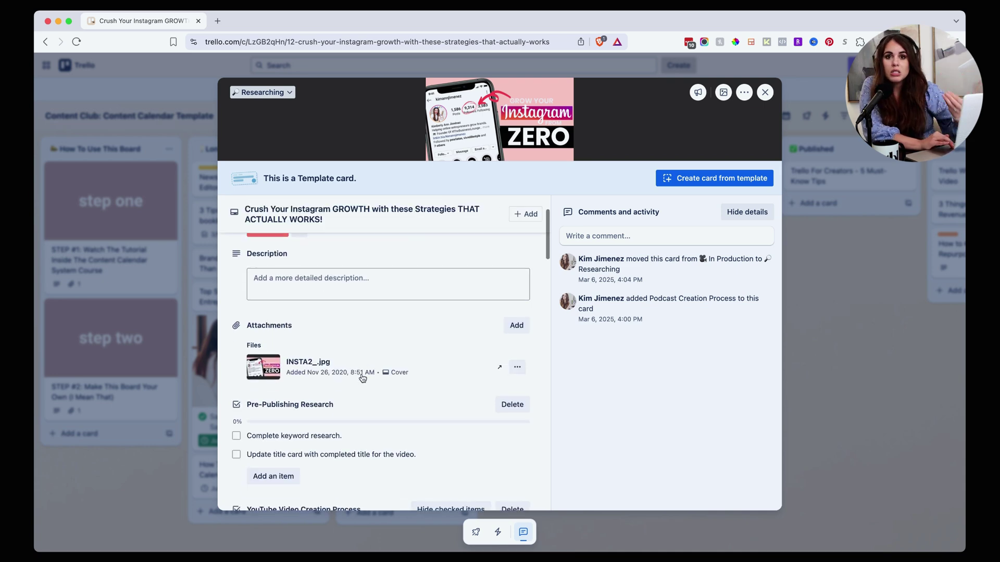
scroll(363, 379, "down", 3)
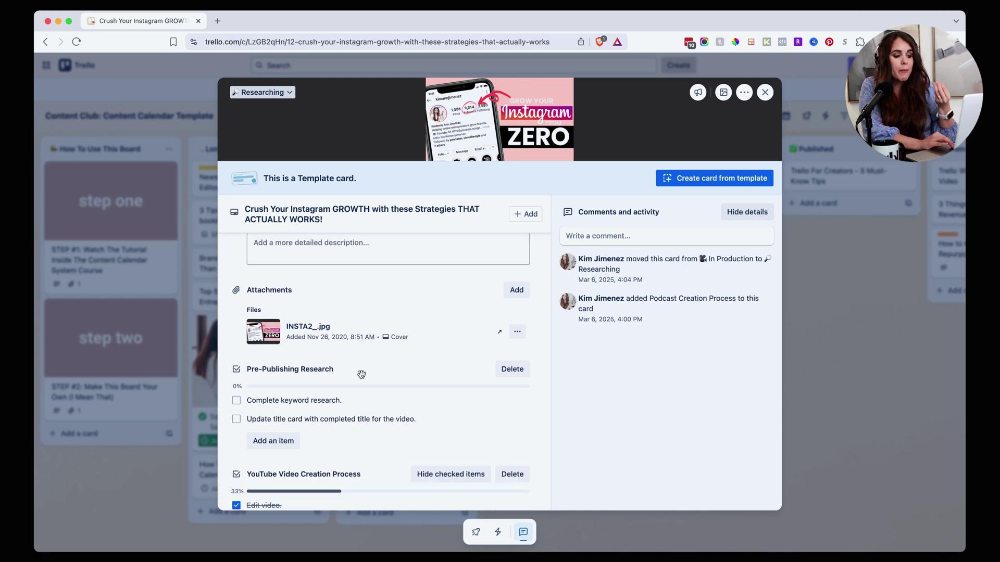
scroll(361, 375, "down", 1)
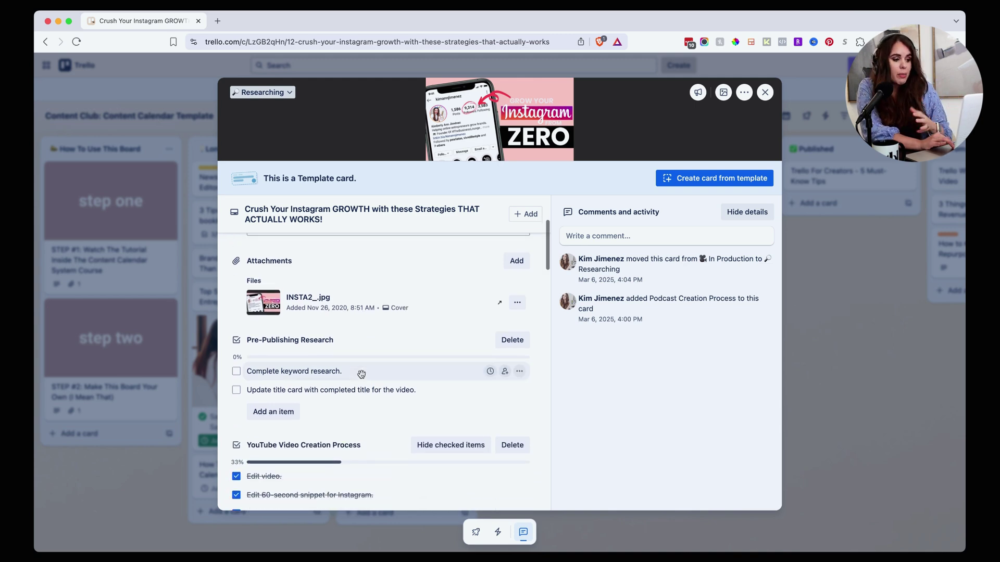
scroll(361, 374, "up", 3)
scroll(354, 373, "down", 1)
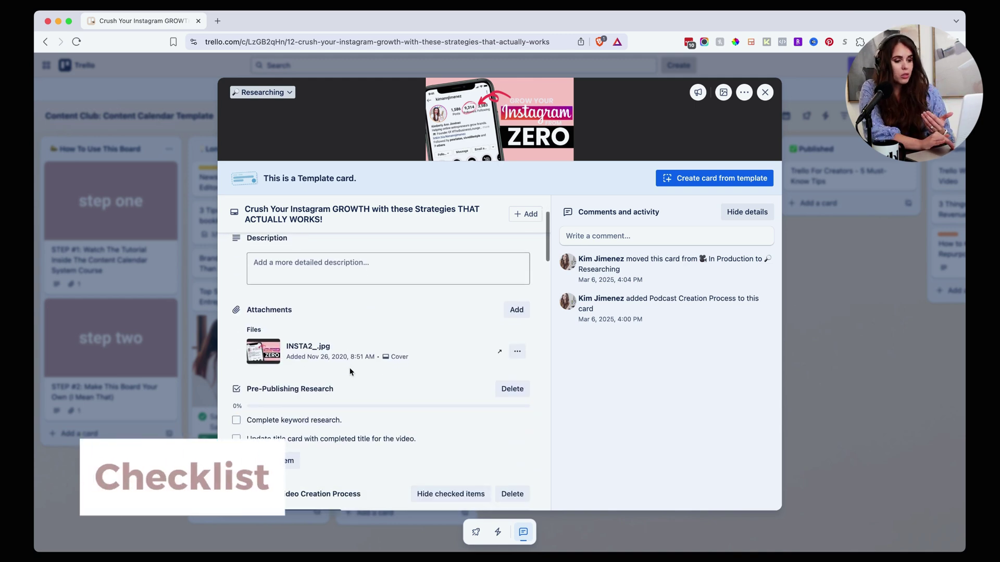
scroll(294, 368, "down", 2)
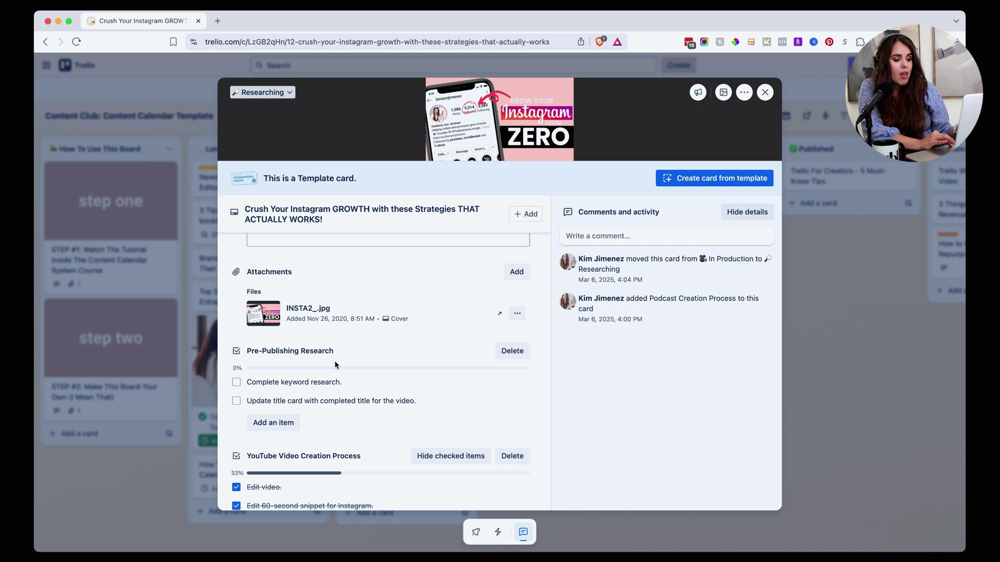
Add the items "Review Outline" and "Record The Video" to the Pre-Publishing Research checklist.
scroll(335, 365, "down", 1)
left_click(286, 399)
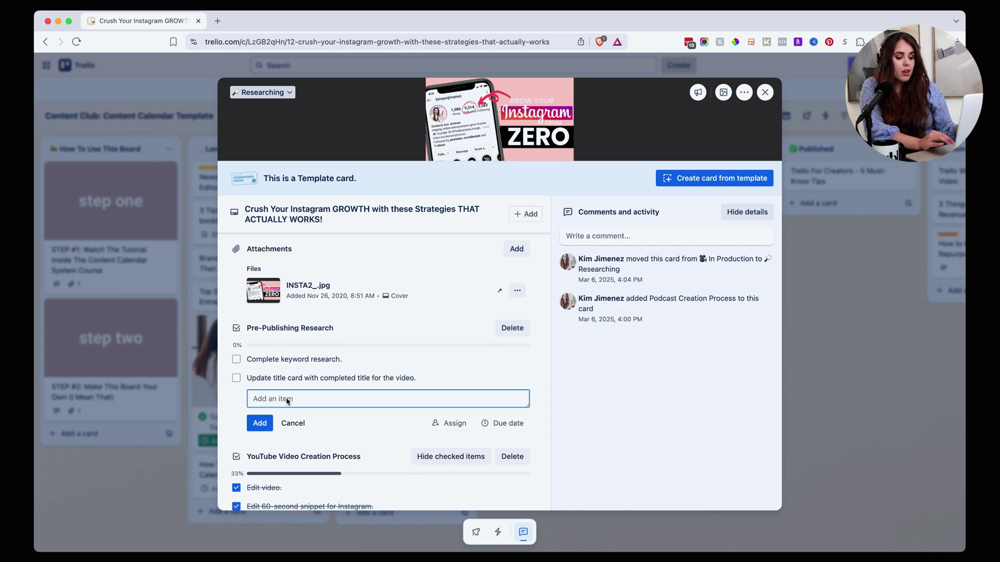
type("Review Outline")
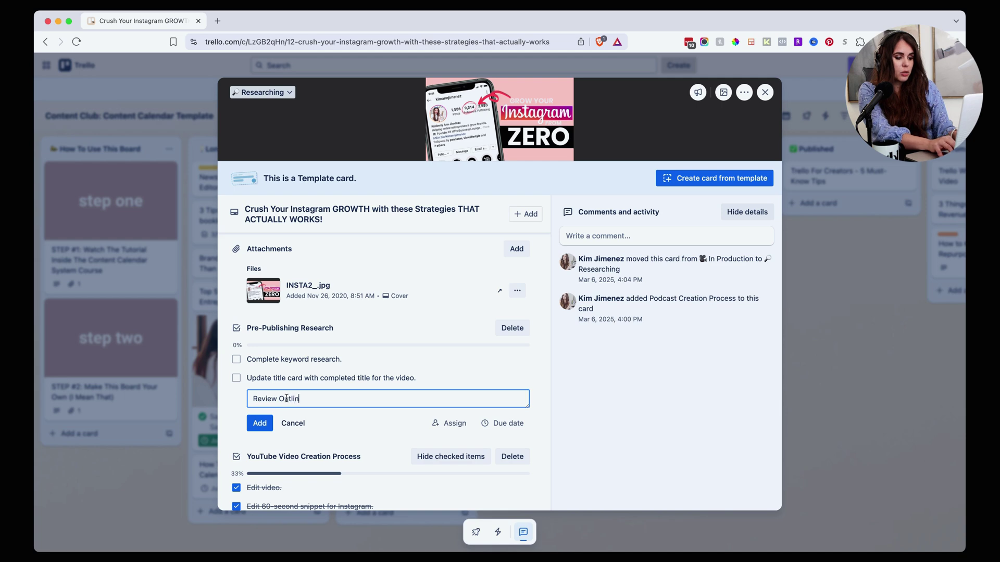
key("Return")
type("Record ")
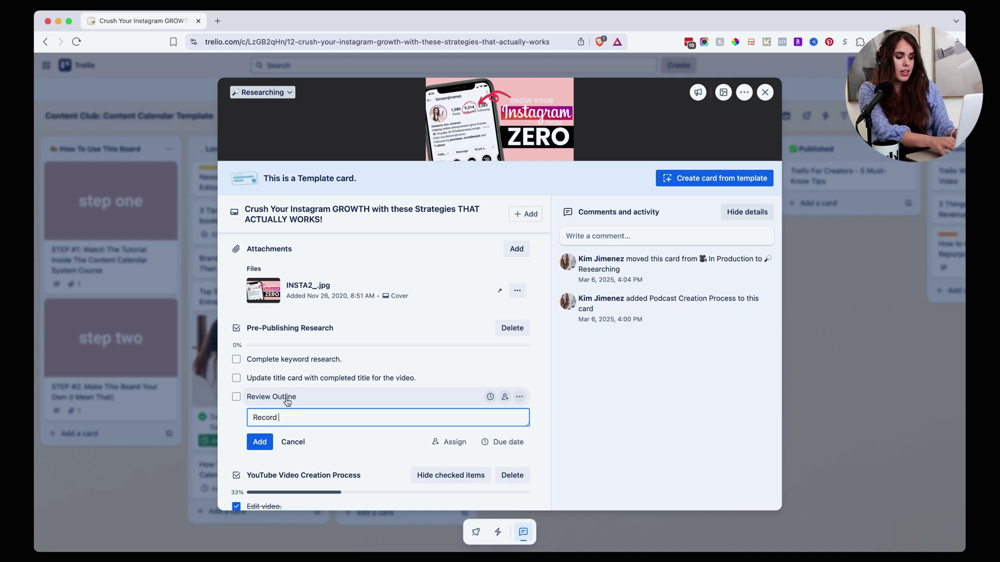
type("The Video")
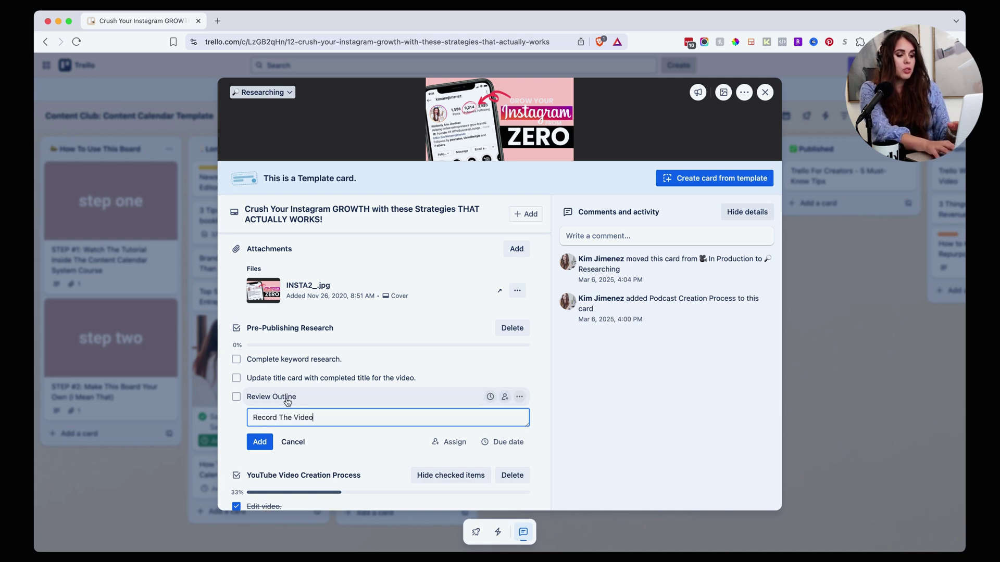
key("Return")
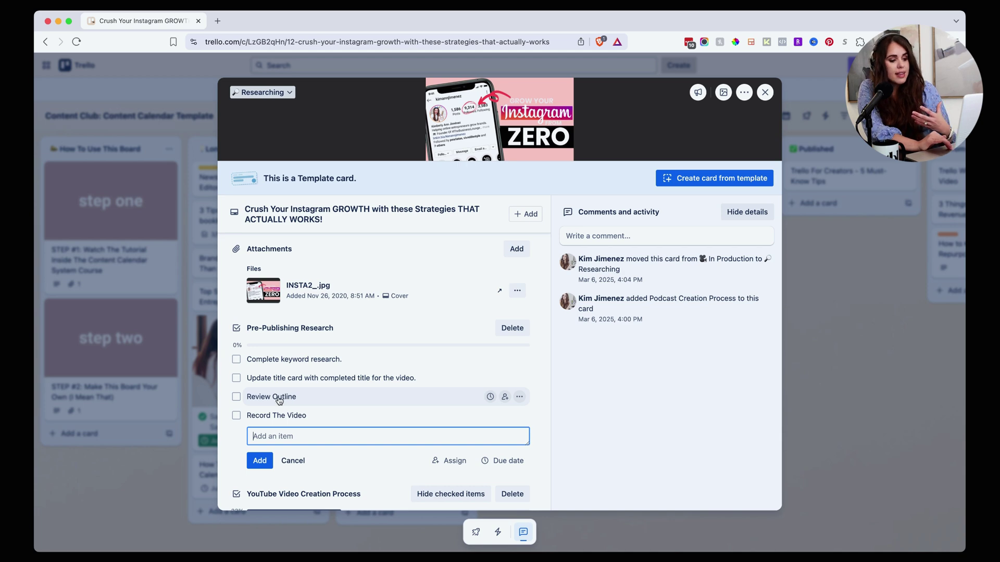
Look through the card's YouTube Video Creation Process, After Publish Process and Blog Creation Process checklists.
scroll(330, 408, "down", 1)
scroll(330, 407, "down", 2)
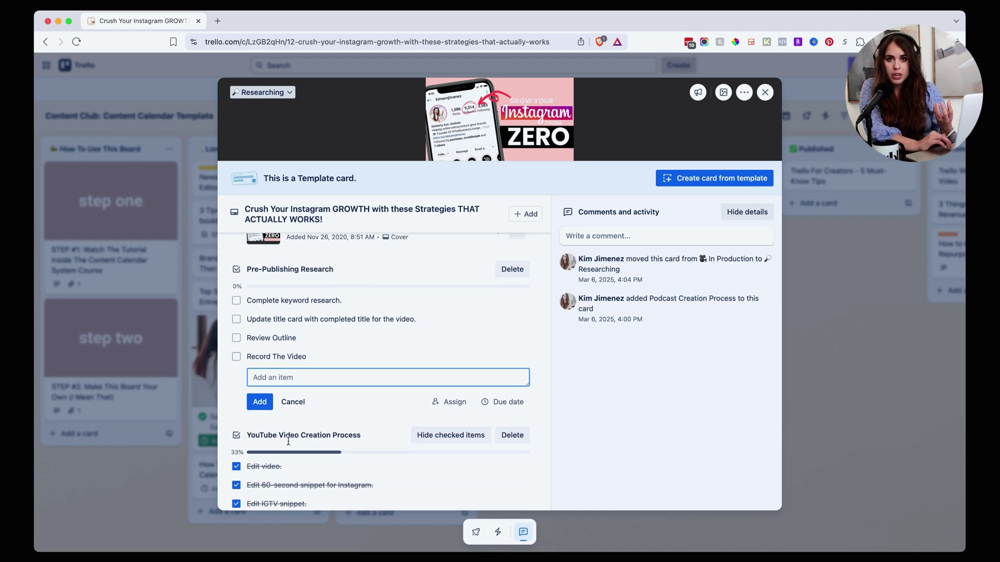
scroll(288, 441, "down", 3)
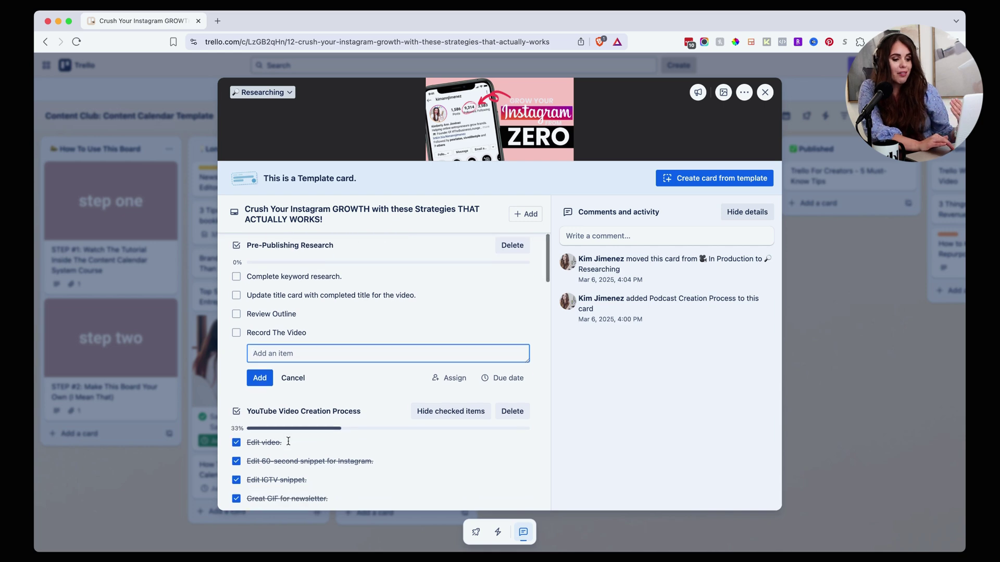
scroll(288, 441, "down", 7)
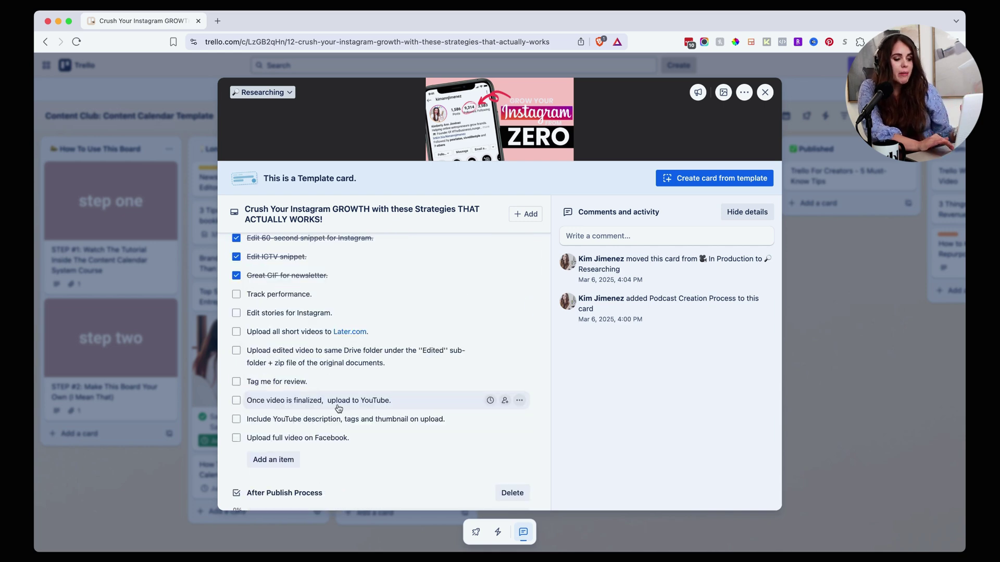
scroll(339, 408, "down", 9)
scroll(338, 408, "down", 5)
scroll(339, 408, "up", 2)
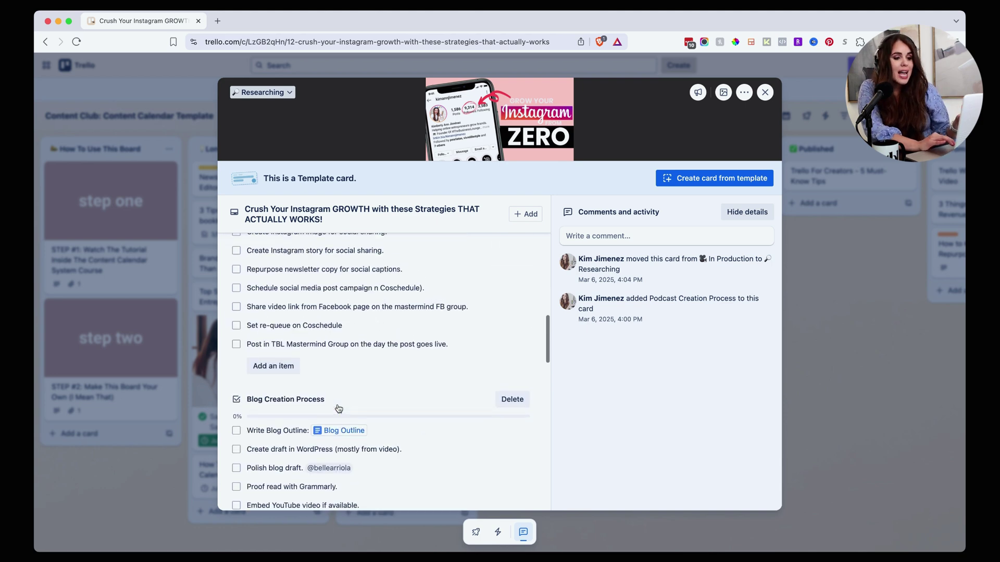
Add a YouTube Video Creation Process checklist to the "5 Ways to Upsell Your Customers" card, copying the items from the Workflow Template checklist.
scroll(337, 409, "up", 20)
left_click(884, 339)
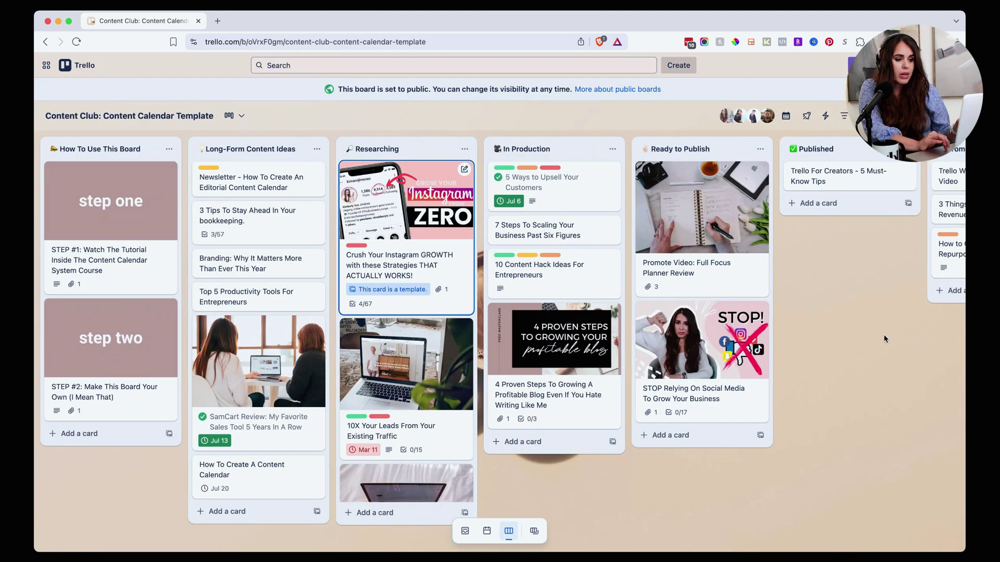
left_click(514, 181)
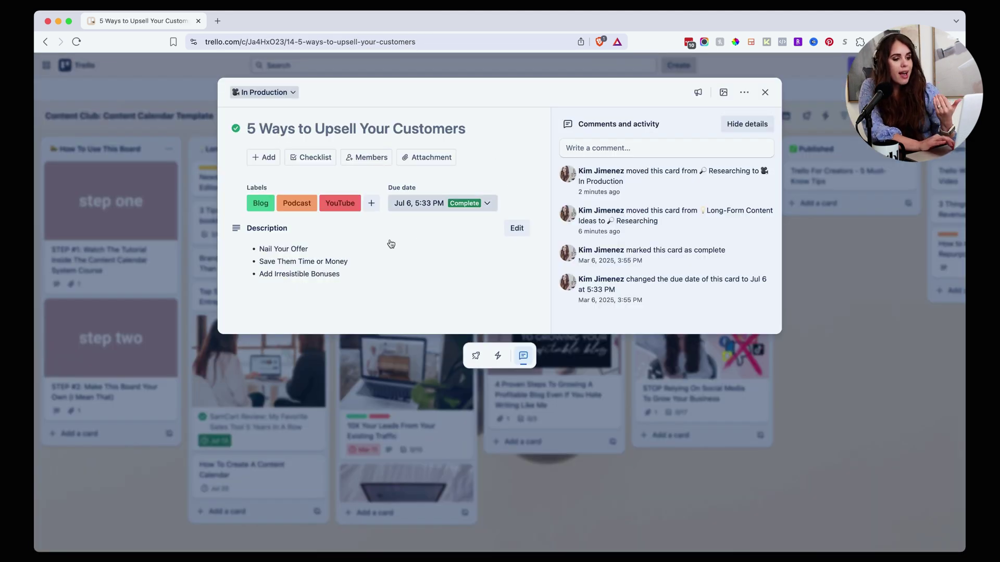
left_click(316, 158)
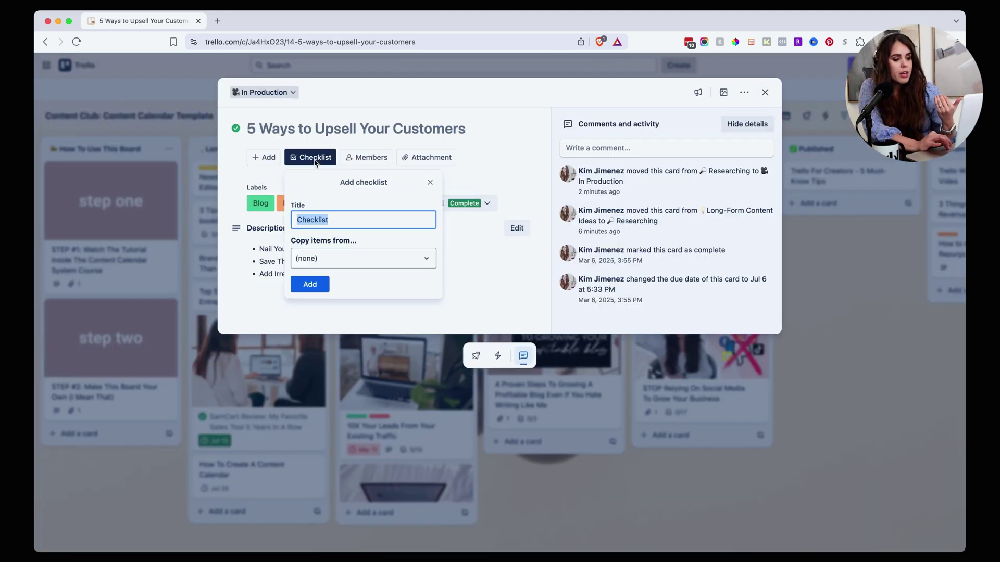
left_click(377, 263)
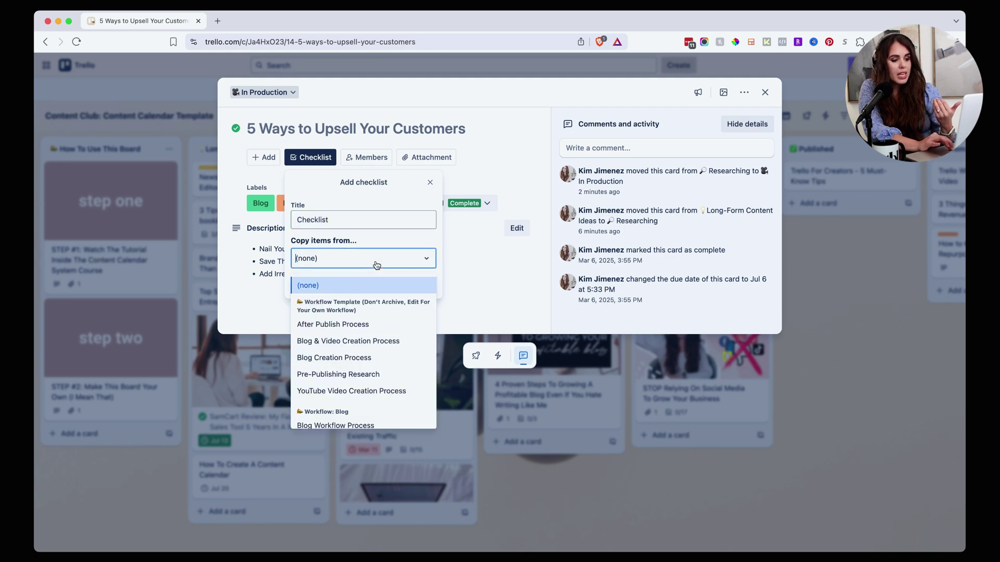
left_click(375, 394)
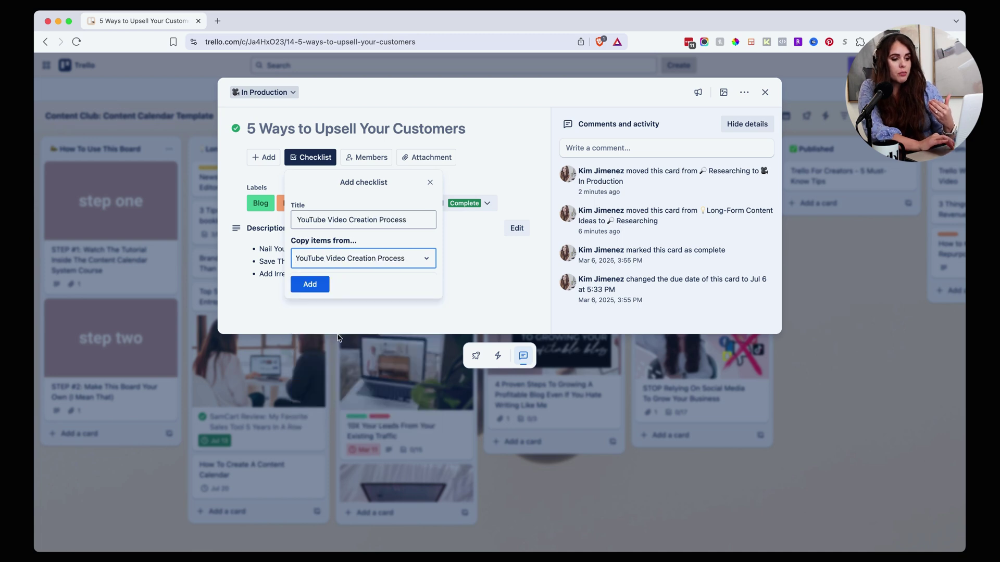
left_click(316, 285)
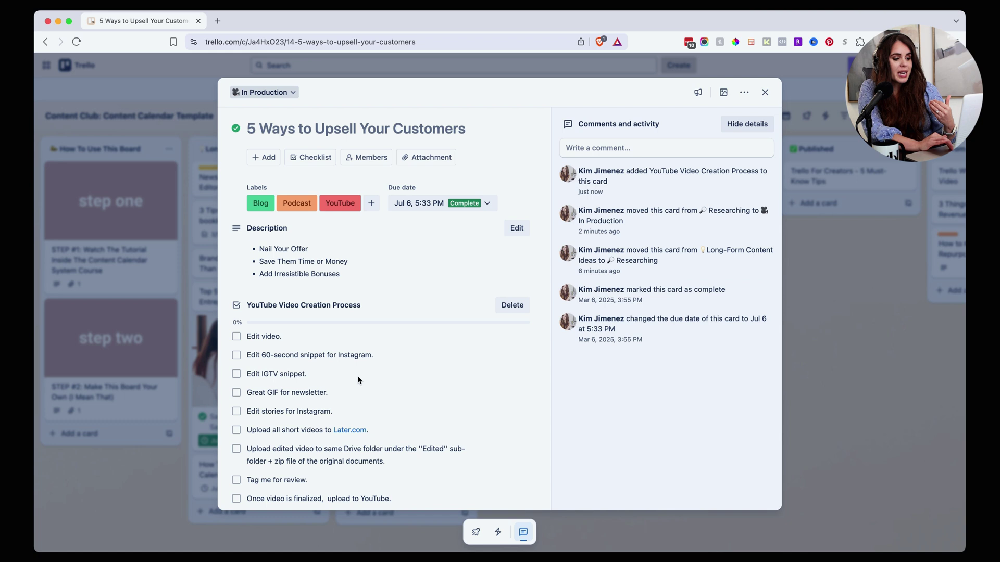
scroll(365, 391, "down", 2)
scroll(364, 389, "down", 1)
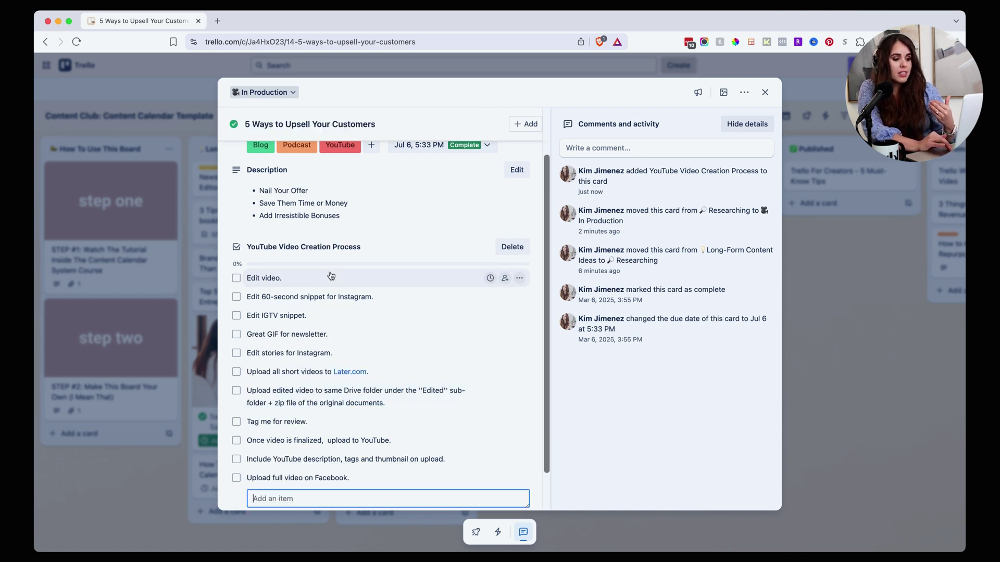
scroll(330, 286, "up", 1)
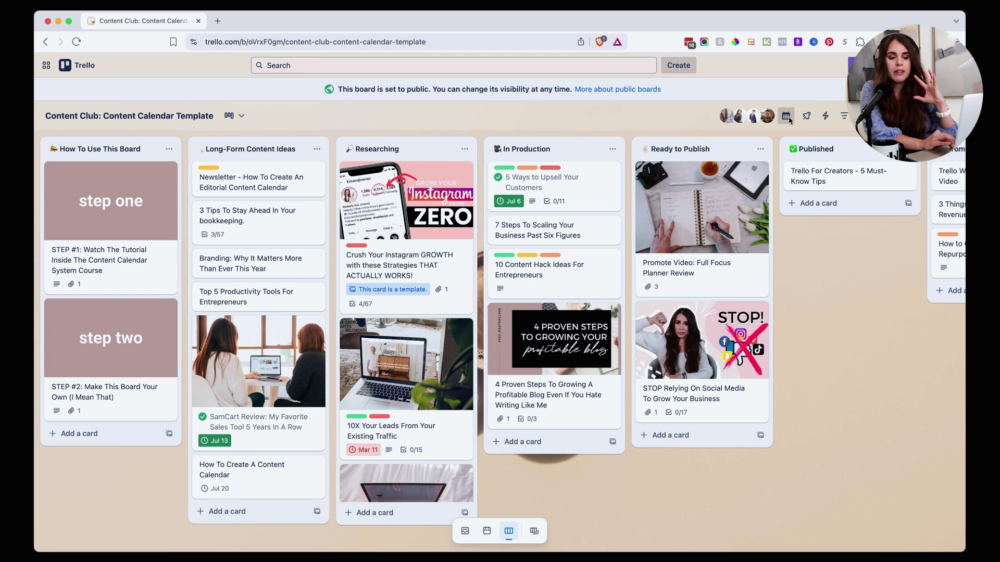
View the board as a calendar and look at the form for adding a card on June 10, 2025.
left_click(789, 119)
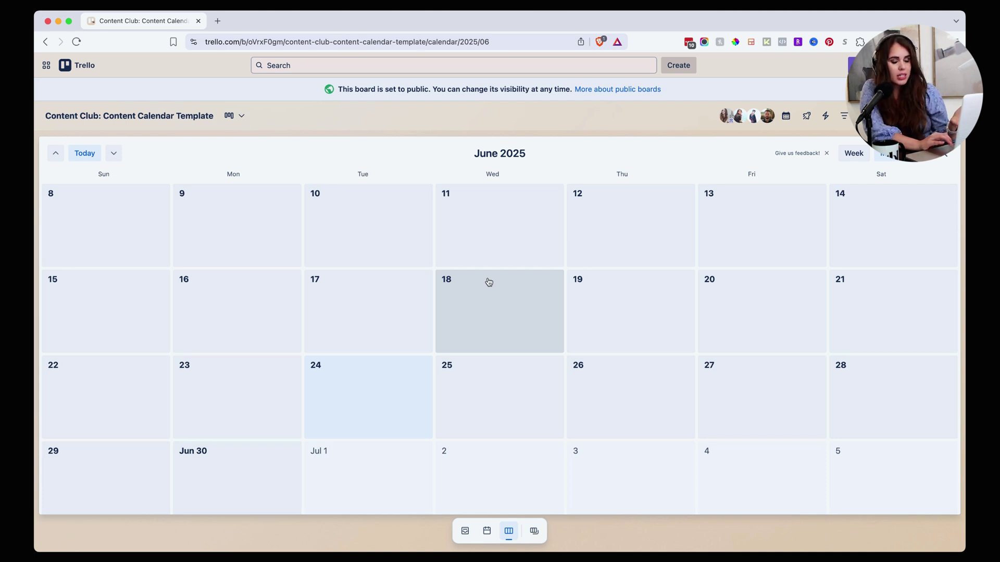
left_click(406, 228)
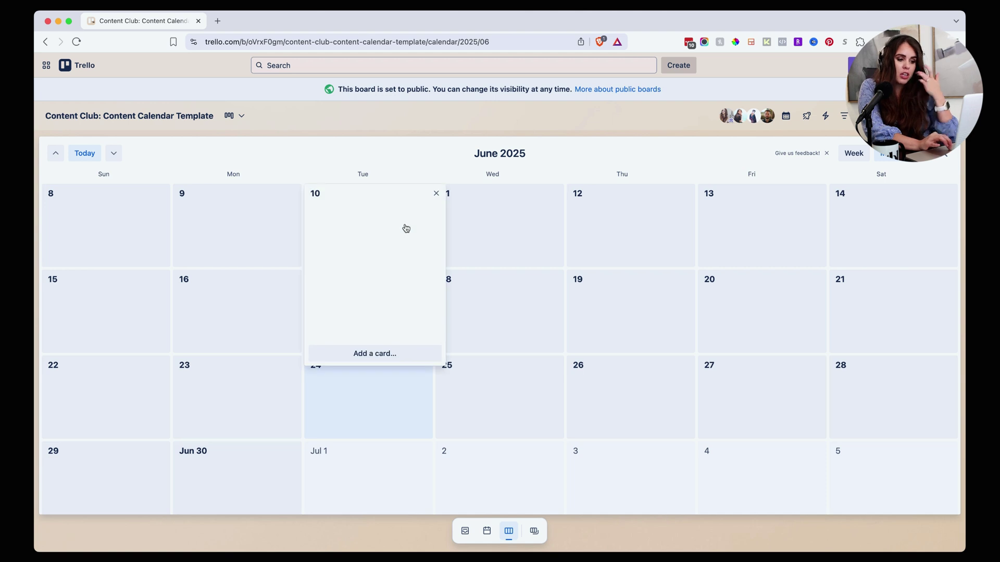
left_click(377, 353)
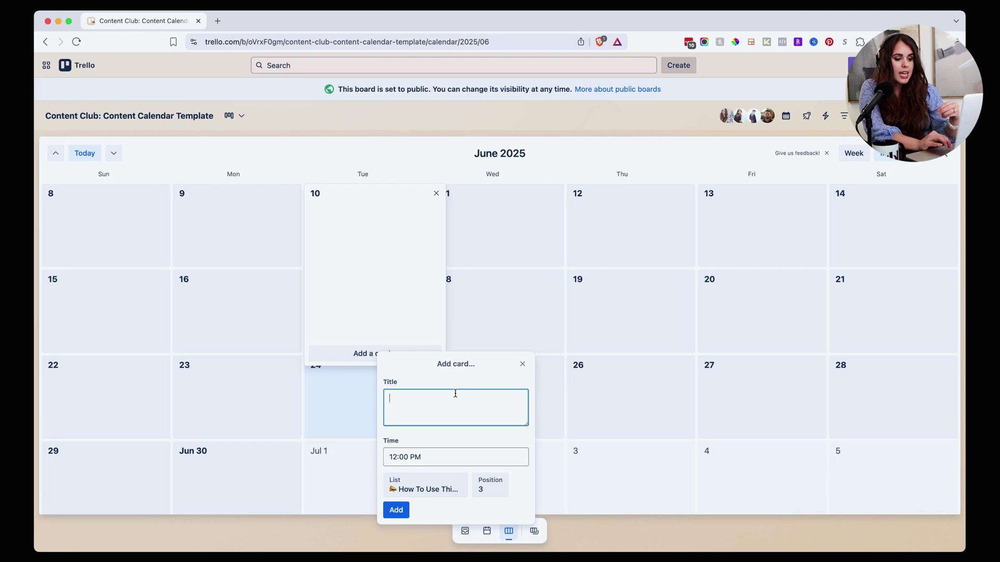
left_click(522, 364)
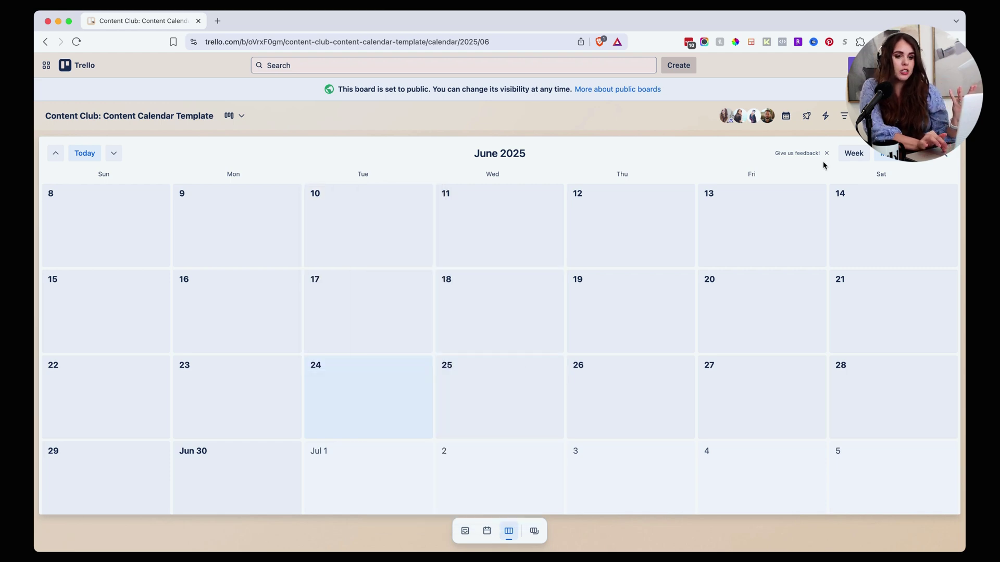
left_click(942, 160)
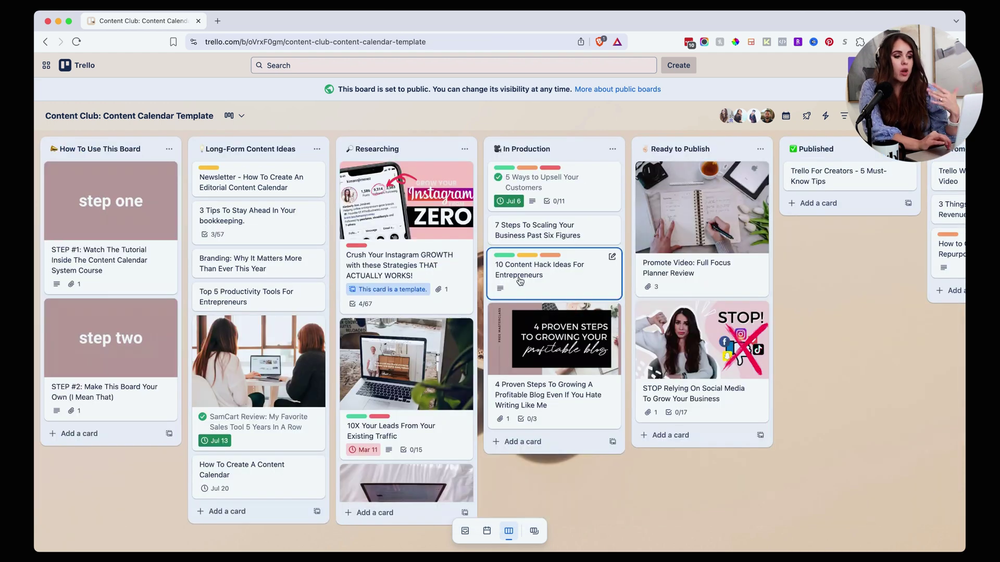
Set the due date of the "5 Ways to Upsell Your Customers" card to July 8, 2025.
left_click(559, 186)
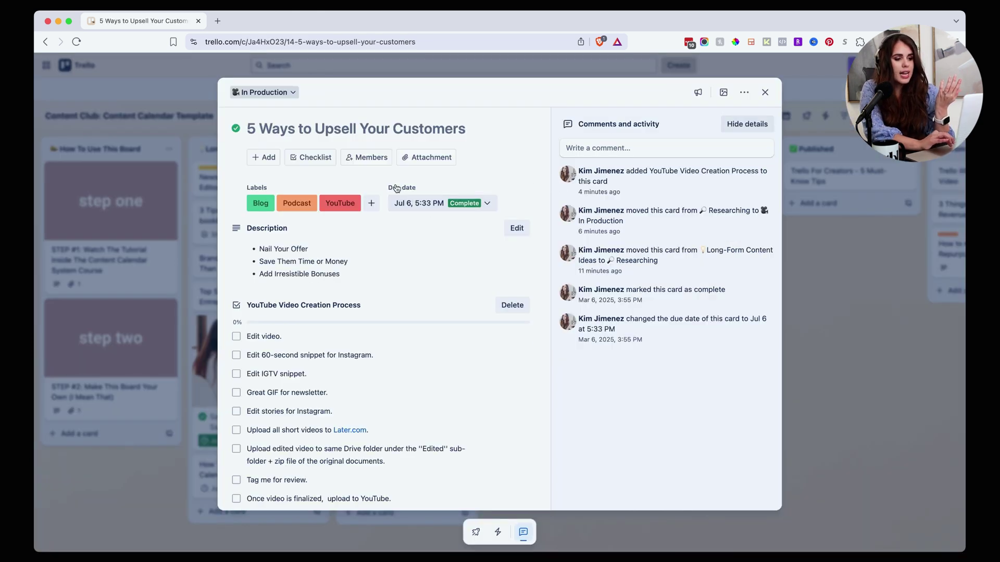
left_click(446, 207)
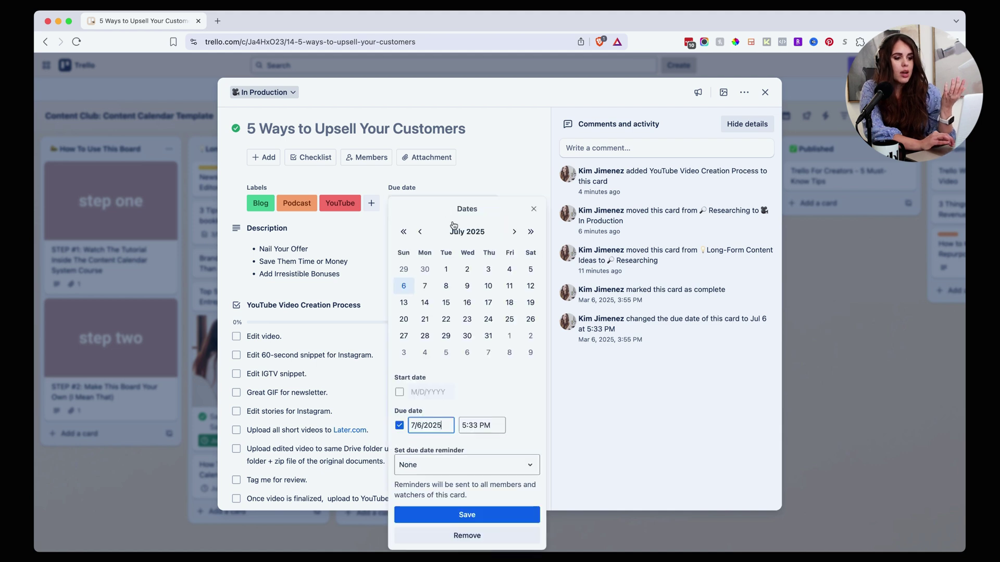
left_click(444, 287)
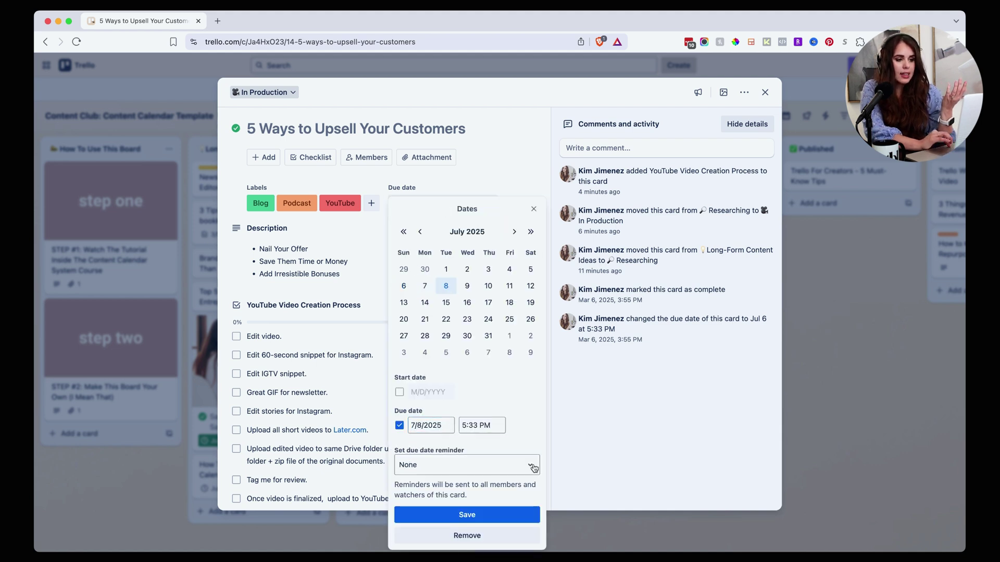
left_click(487, 515)
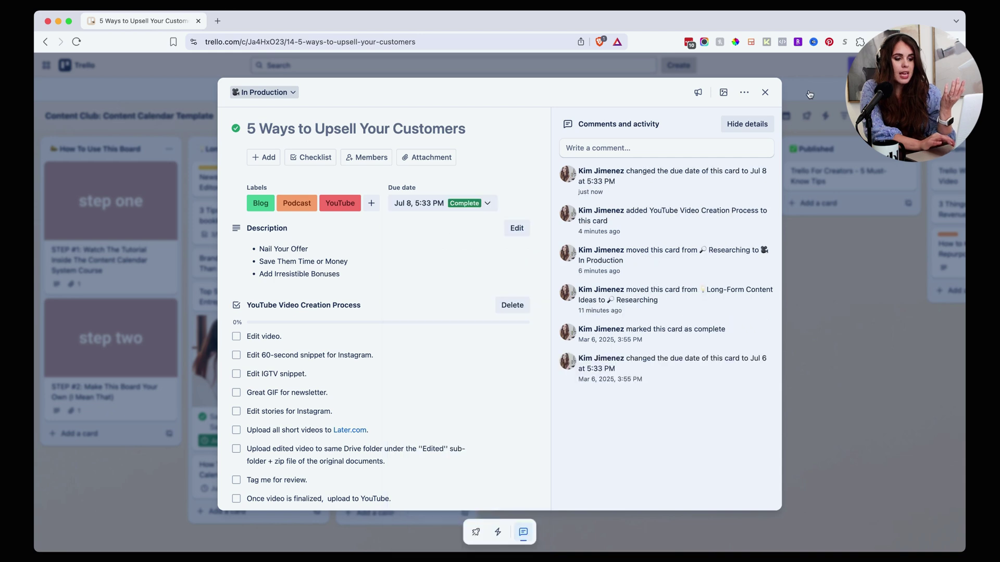
left_click(765, 92)
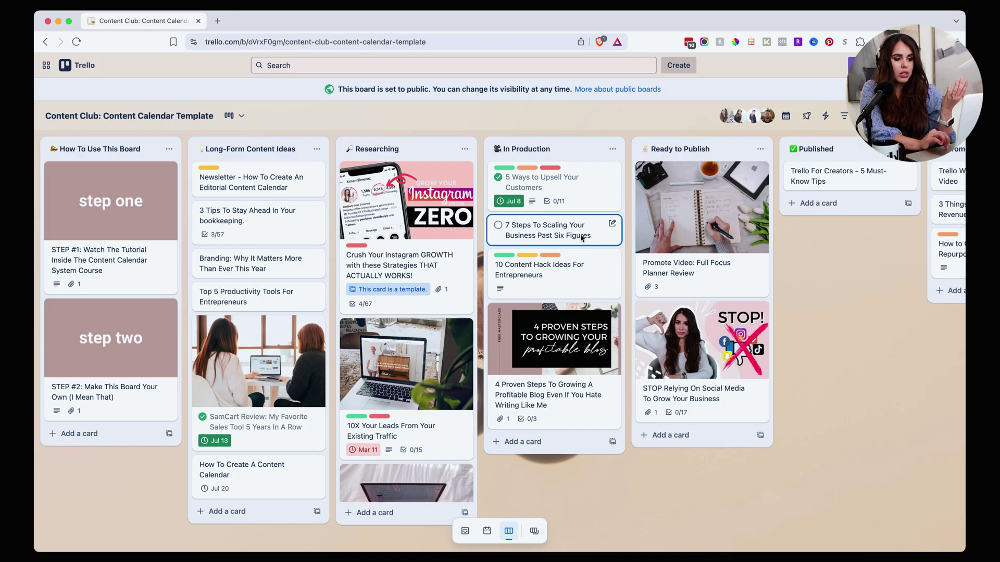
Set the due date of the "7 Steps To Scaling Your Business Past Six Figures" card to July 15, 2025 at 5:33 PM.
left_click(580, 233)
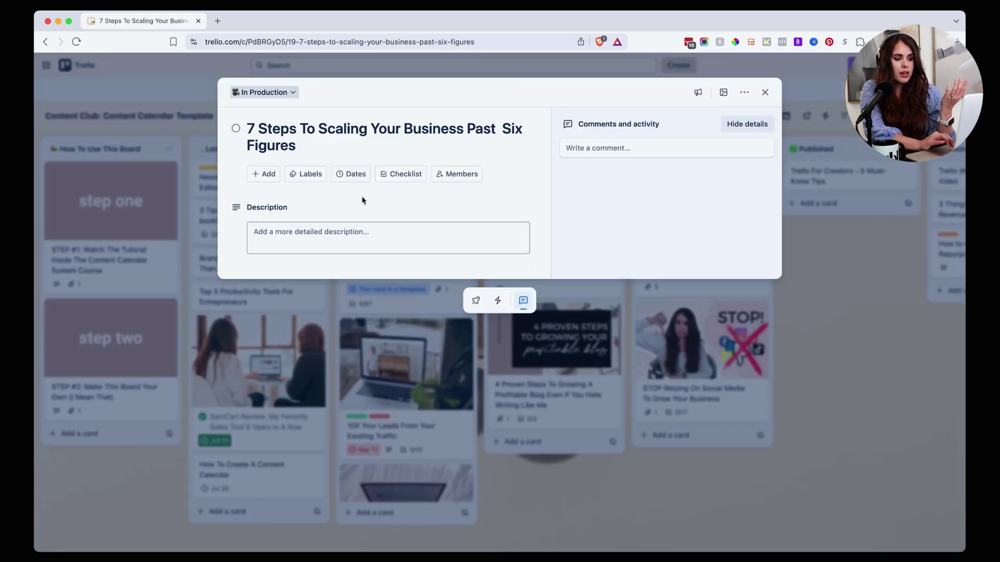
left_click(351, 177)
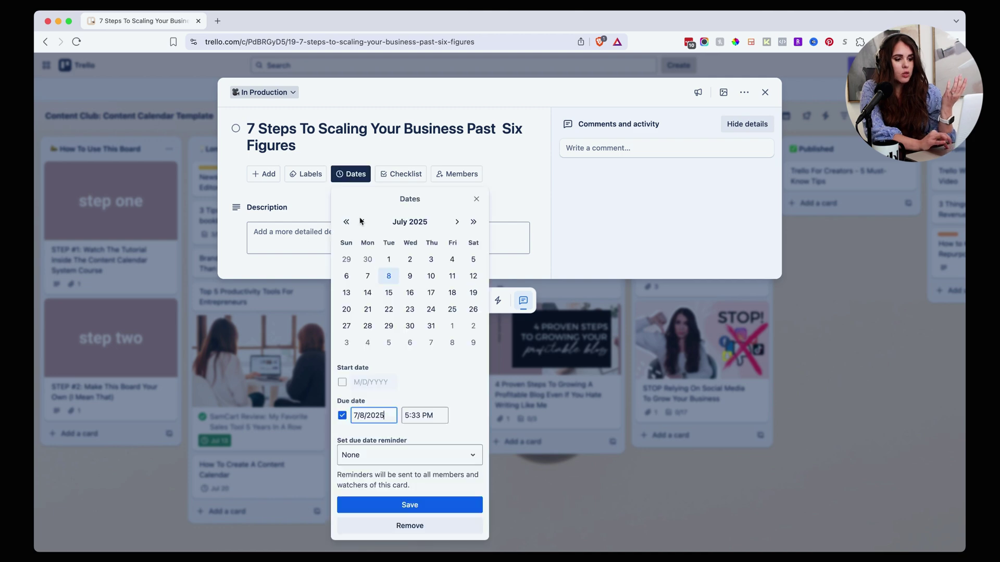
left_click(389, 292)
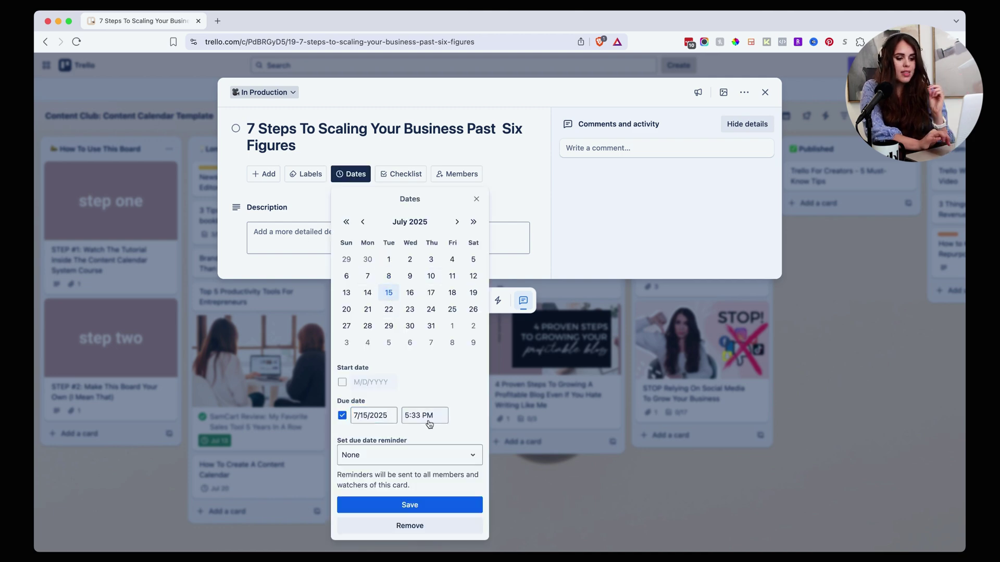
left_click(409, 505)
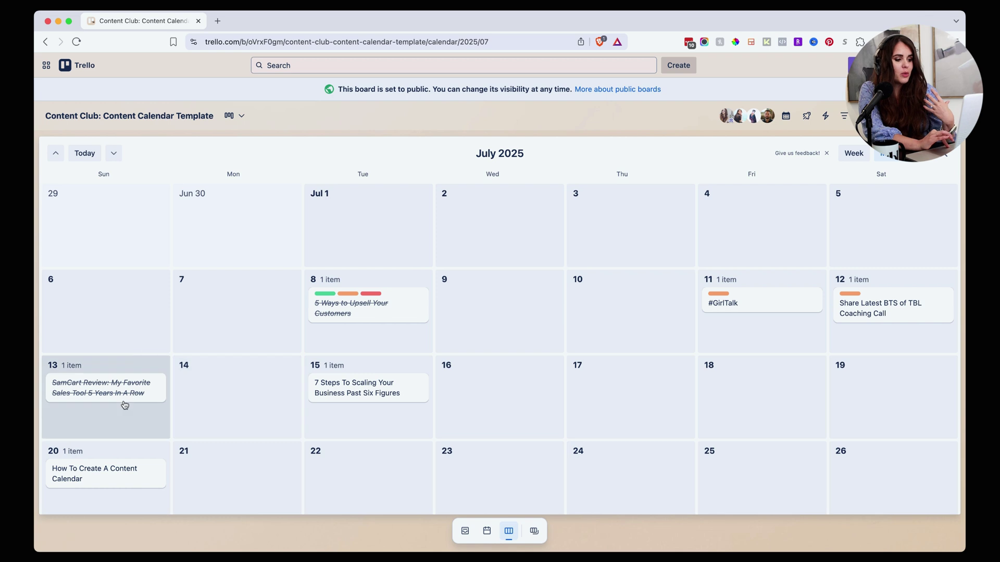
Move "5 Ways to Upsell Your Customers" to the top of the Ready to Publish list and show the label names on the board's cards.
left_click(389, 316)
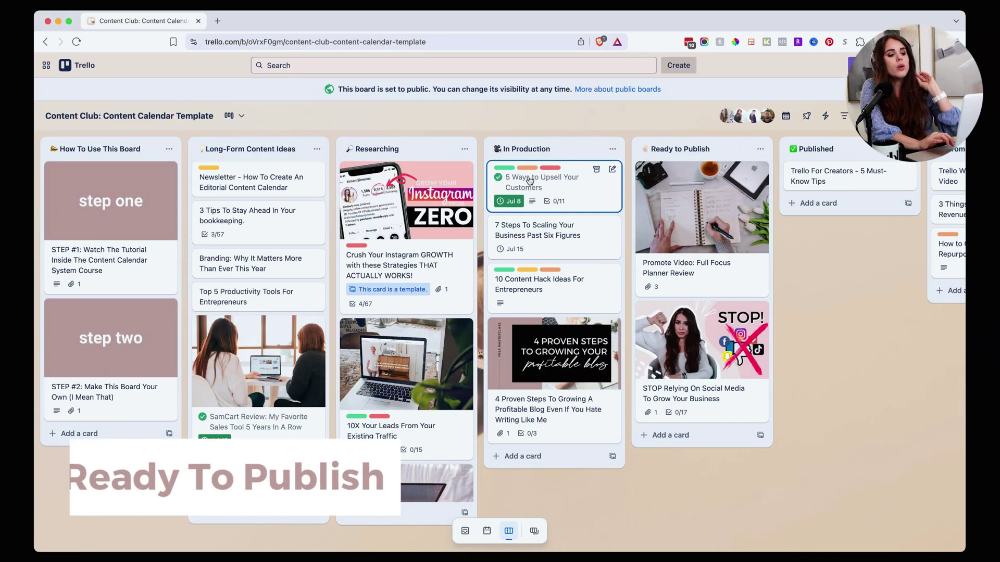
left_click_drag(541, 186, 665, 175)
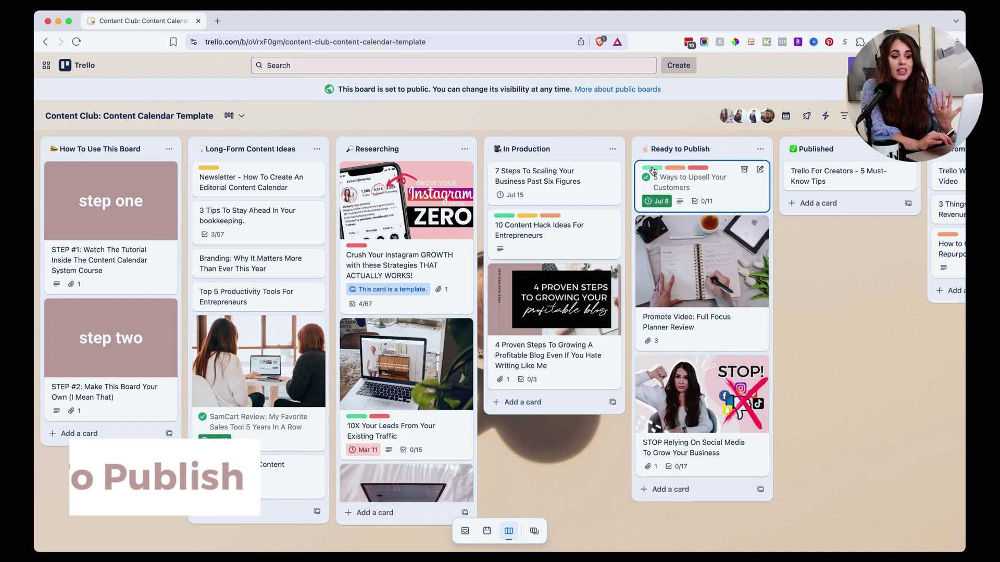
left_click(652, 169)
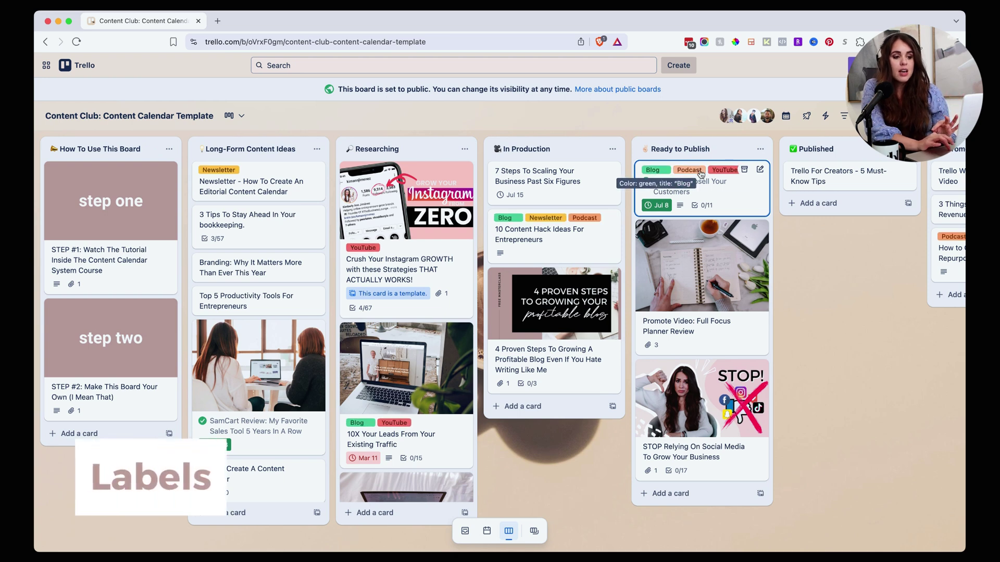
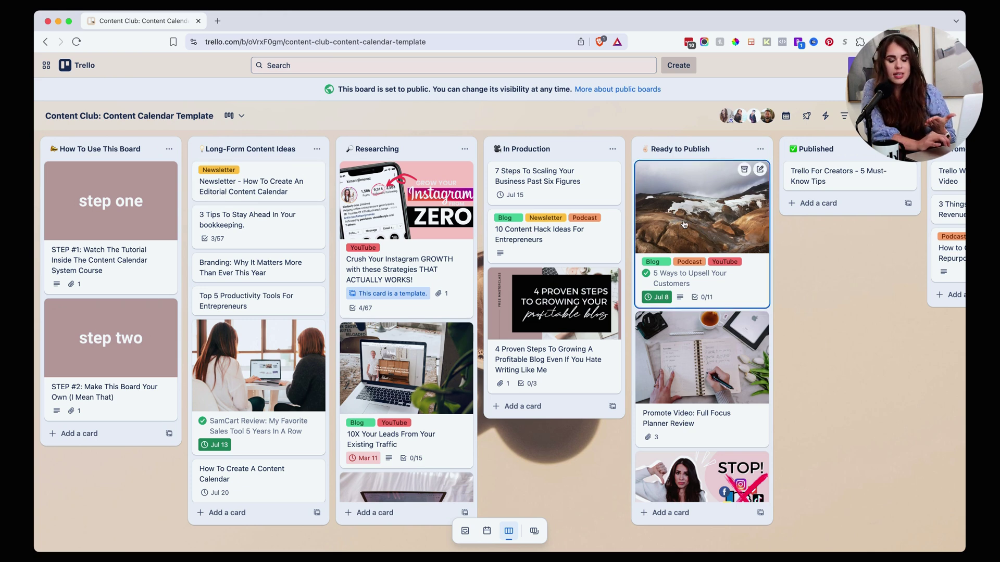
Check off the first six YouTube Video Creation Process items on the "5 Ways to Upsell Your Customers" card, from "Edit video" through "Upload all short videos to Later.com".
left_click(704, 286)
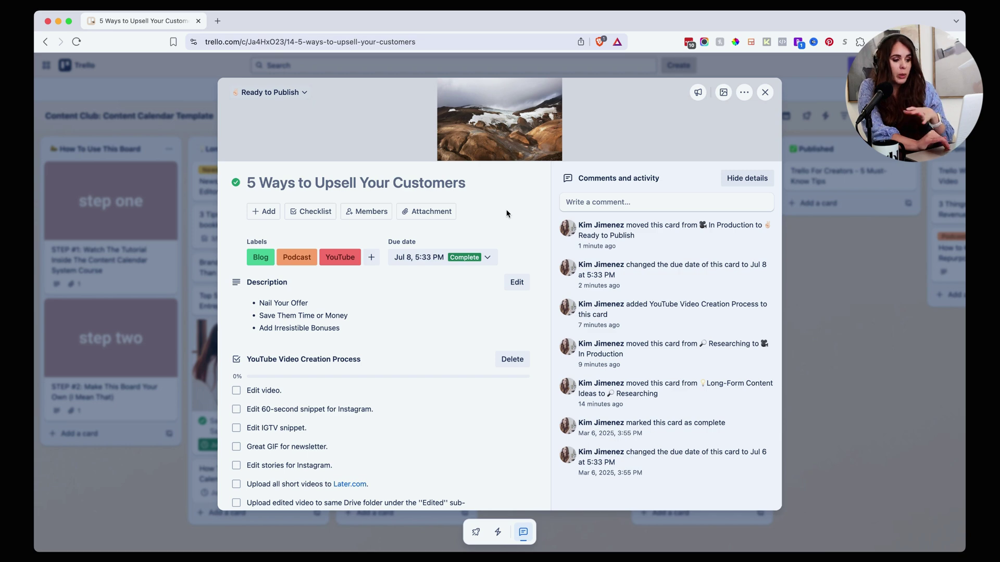
scroll(347, 355, "down", 3)
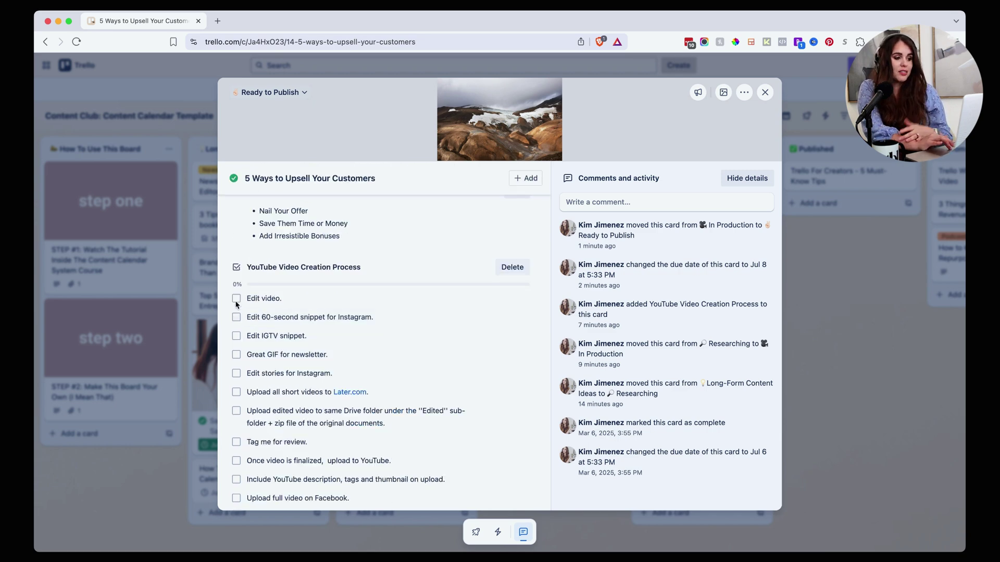
left_click(235, 299)
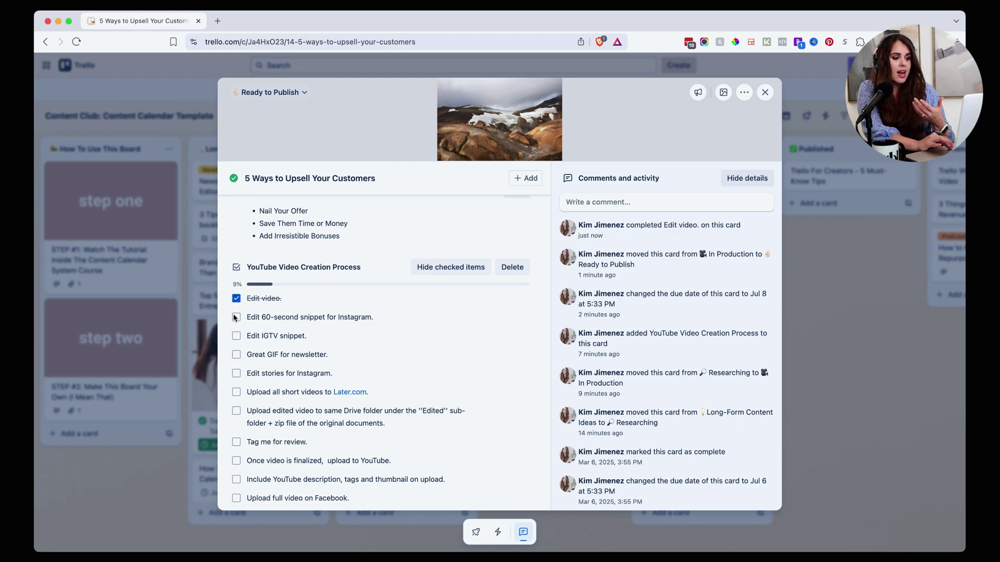
left_click(236, 317)
left_click(236, 336)
left_click(237, 354)
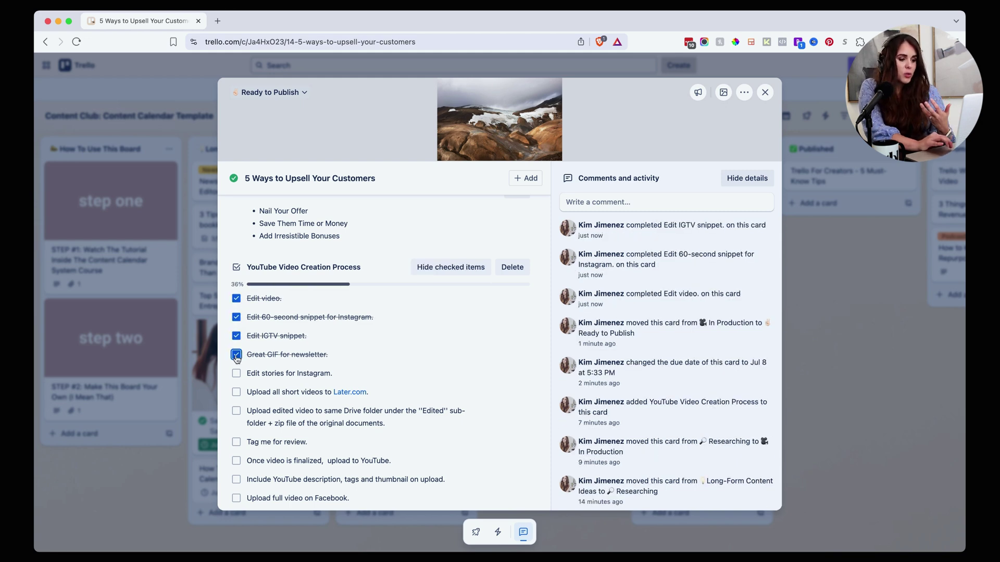
left_click(236, 374)
left_click(236, 394)
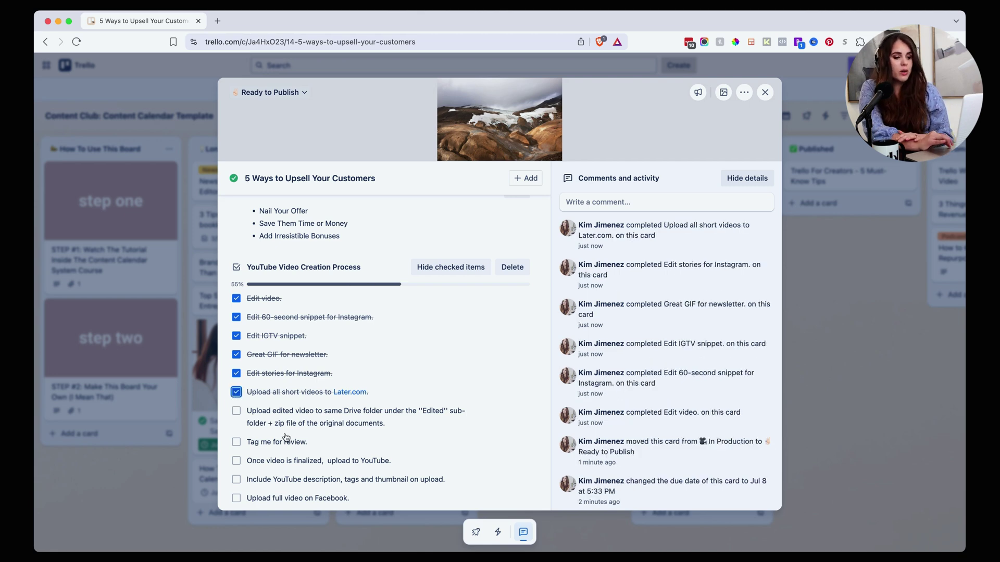
scroll(288, 438, "down", 1)
scroll(288, 439, "up", 4)
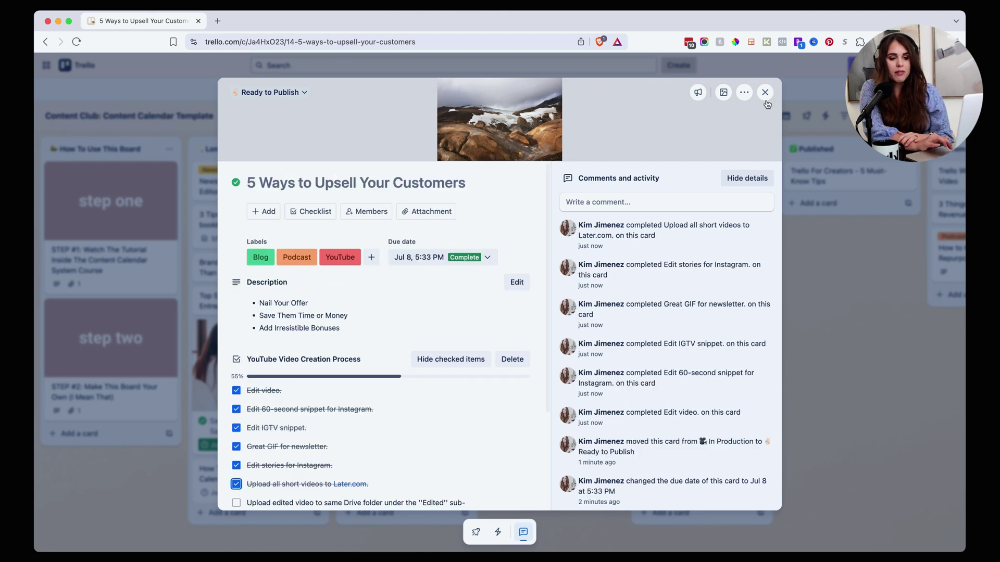
Close the card and move "5 Ways to Upsell Your Customers" to the Published list, below "Trello For Creators - 5 Must-Know Tips".
left_click(765, 92)
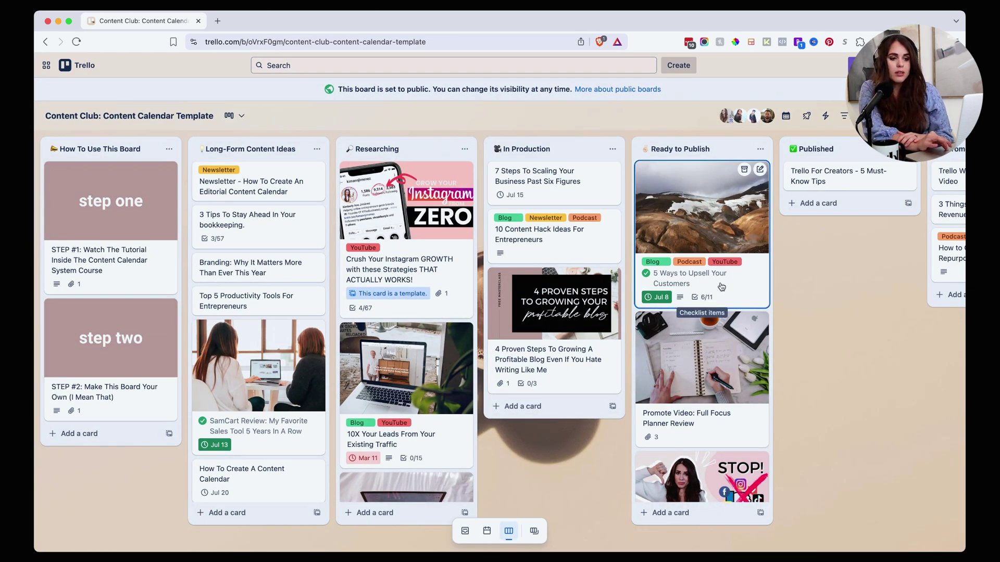
left_click_drag(718, 285, 831, 233)
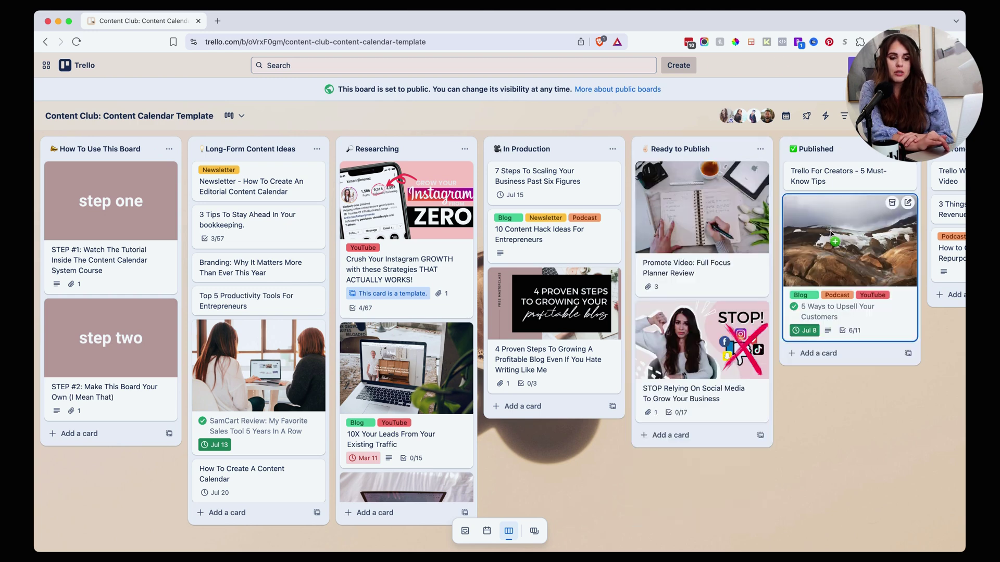
scroll(831, 234, "right", 5)
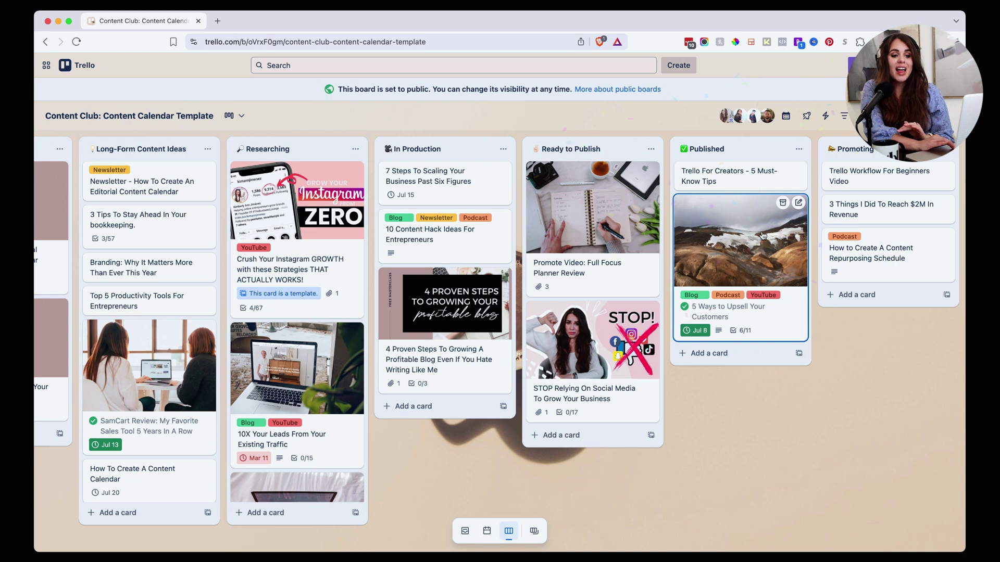
Move the "5 Ways to Upsell Your Customers" card to the Promoting list, directly below "Trello Workflow For Beginners Video".
scroll(762, 236, "right", 5)
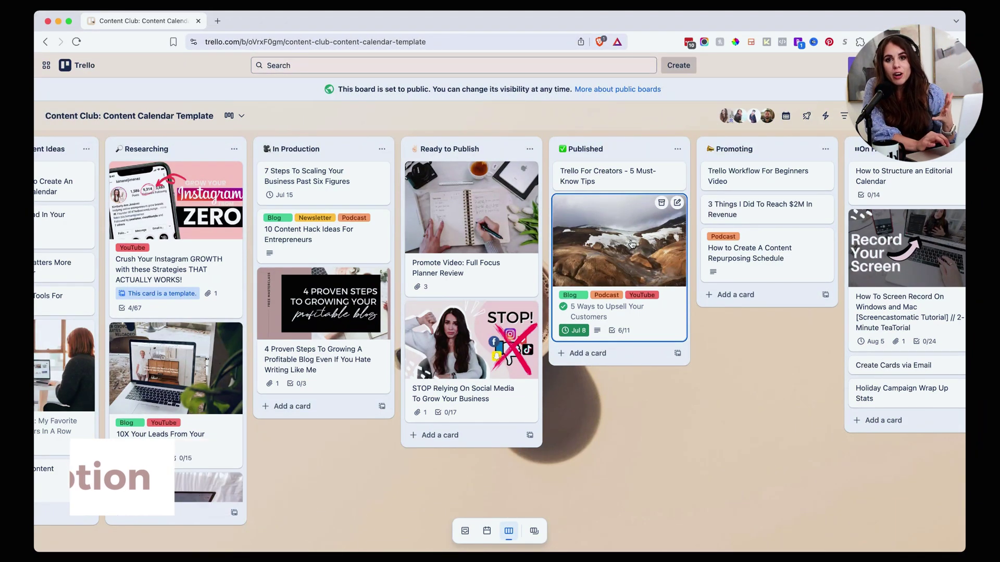
left_click_drag(612, 240, 702, 225)
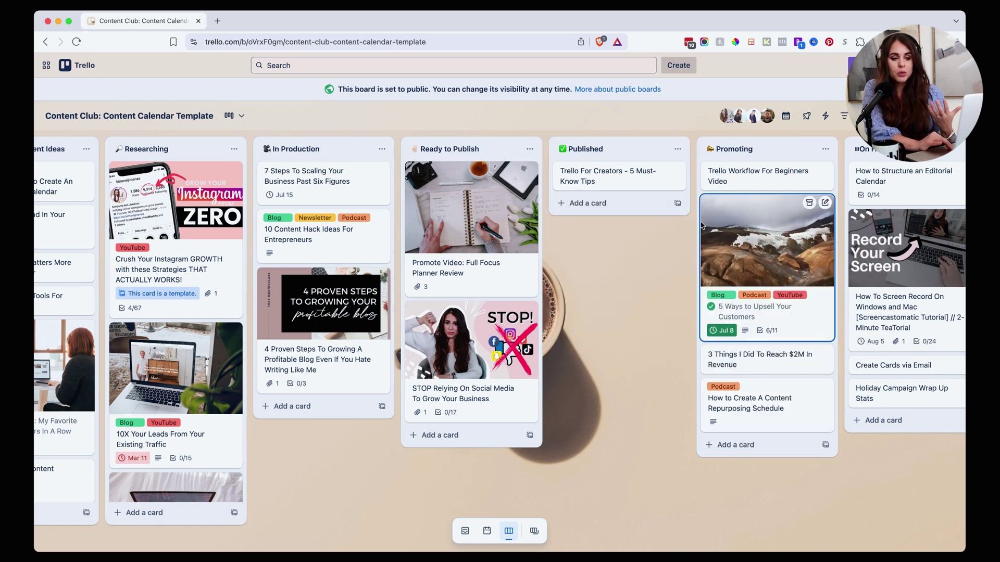
Look through the board's On Hold, Social Content Ideas, Instagram and X lists.
scroll(702, 225, "right", 3)
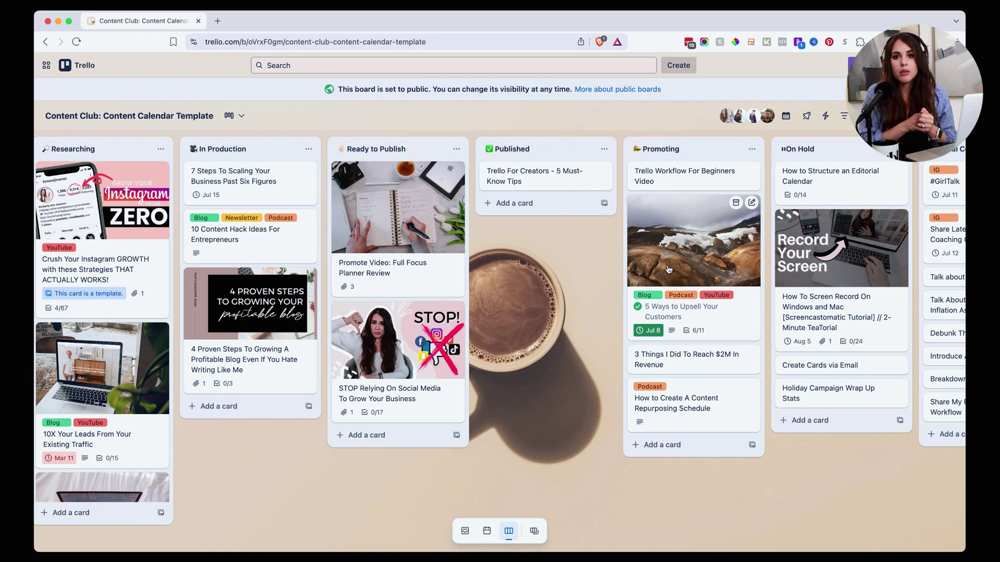
scroll(672, 234, "right", 5)
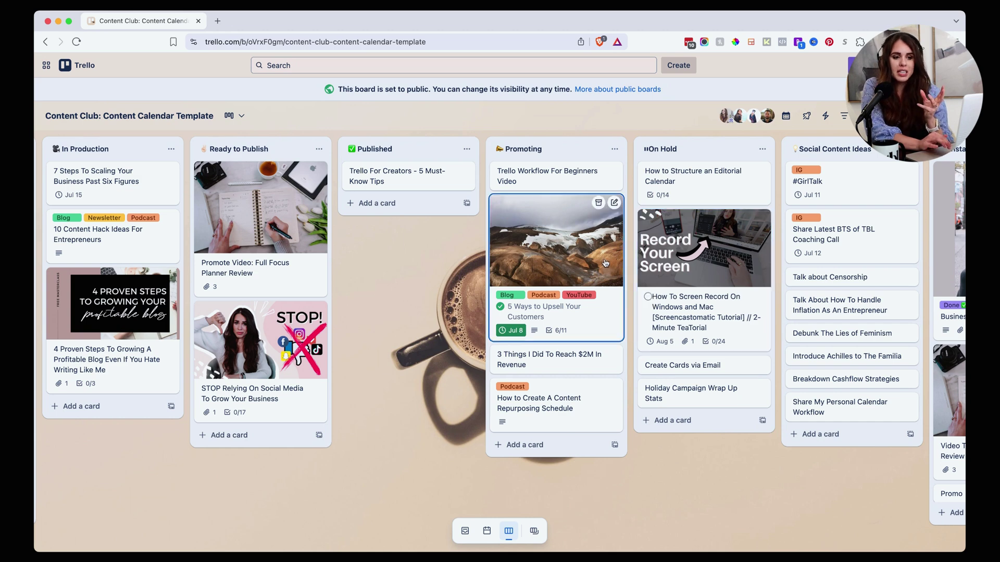
scroll(605, 263, "right", 5)
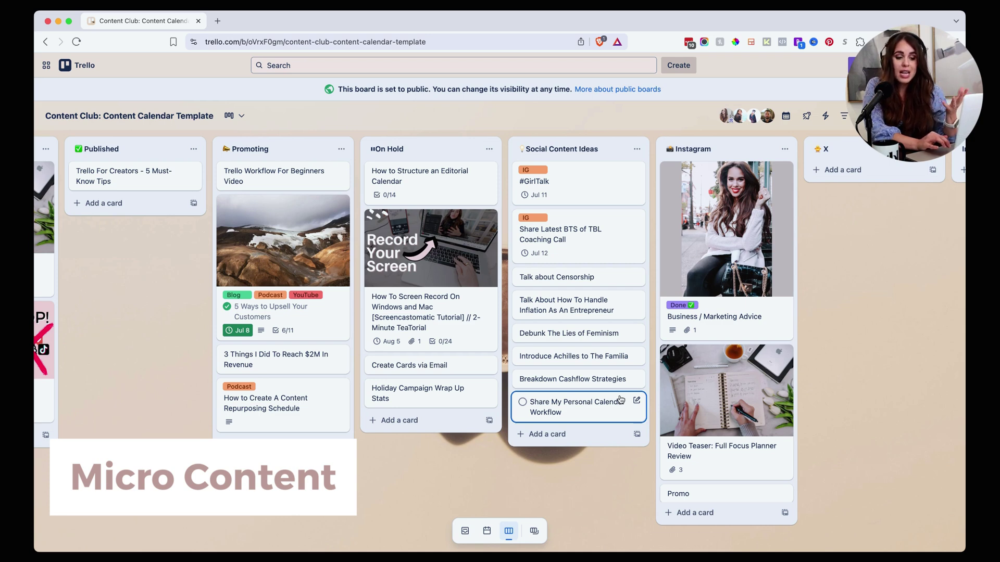
scroll(620, 399, "right", 2)
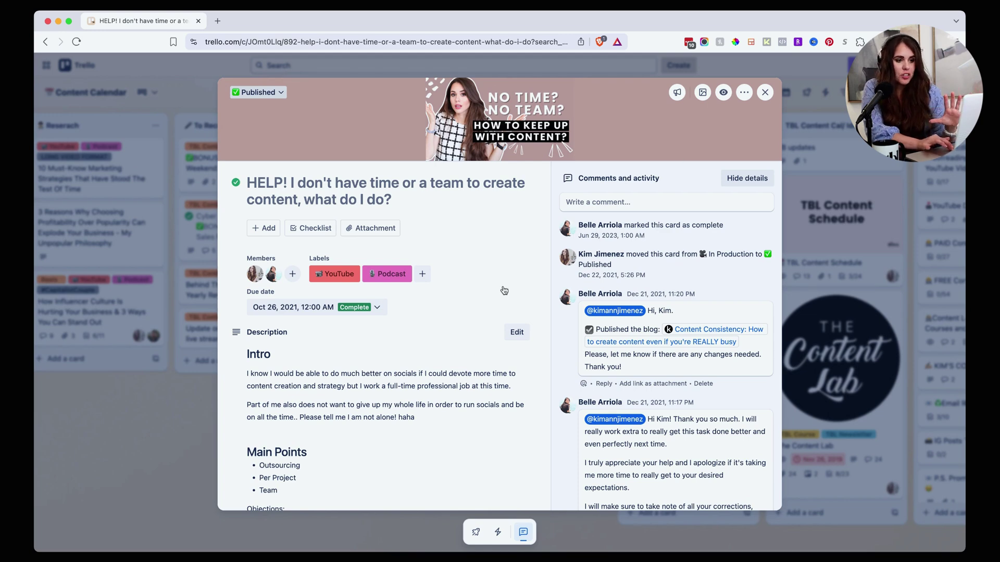
Close and reopen the "HELP! I don't have time or a team to create content, what do I do?" card and review its comments and description.
left_click(765, 92)
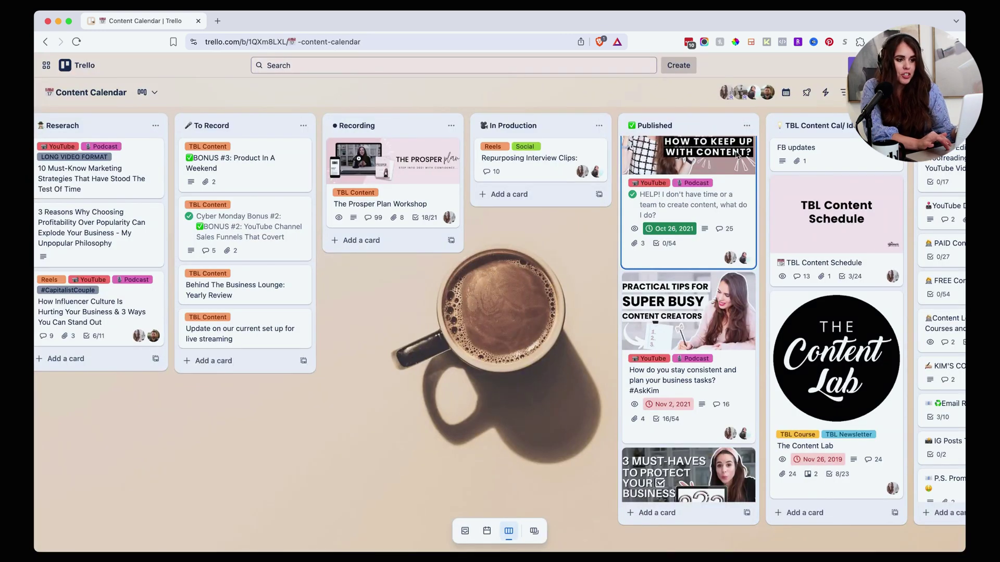
left_click(713, 214)
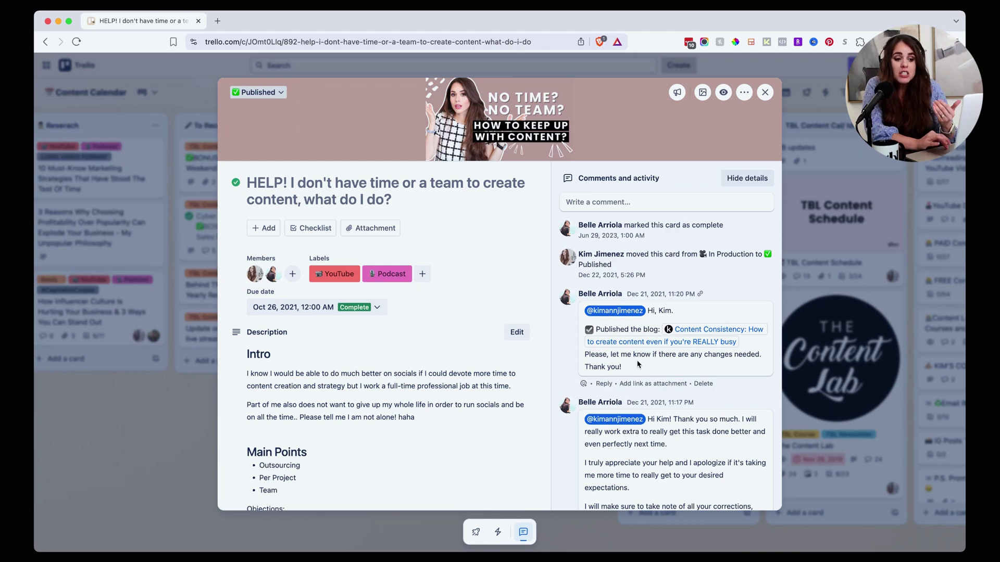
mouse_move(692, 343)
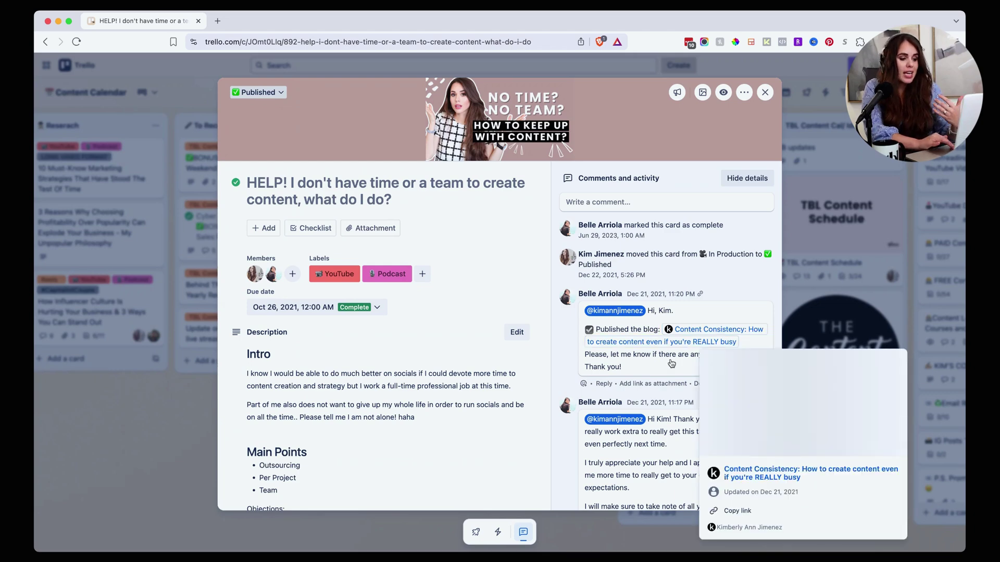
scroll(417, 400, "down", 2)
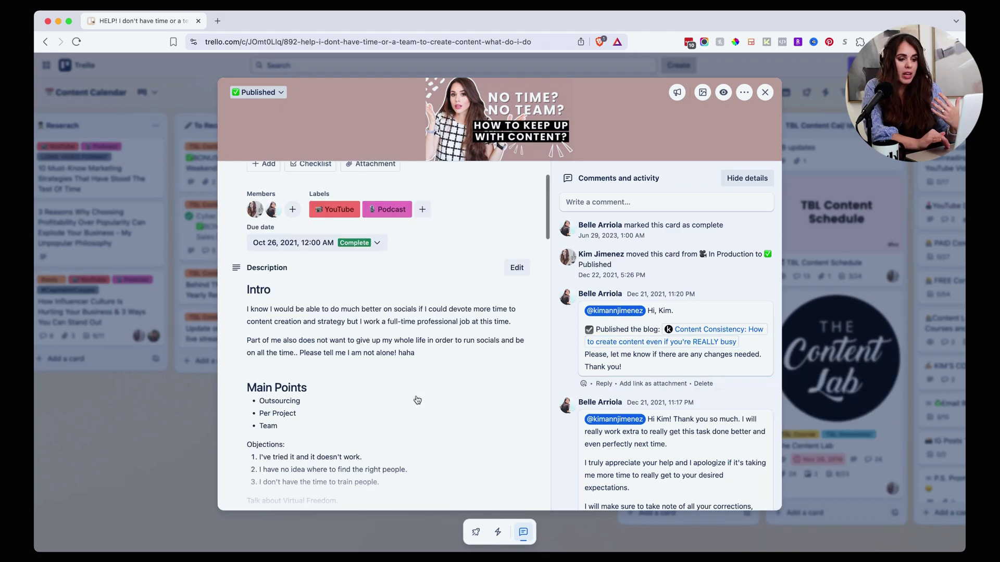
scroll(417, 400, "up", 2)
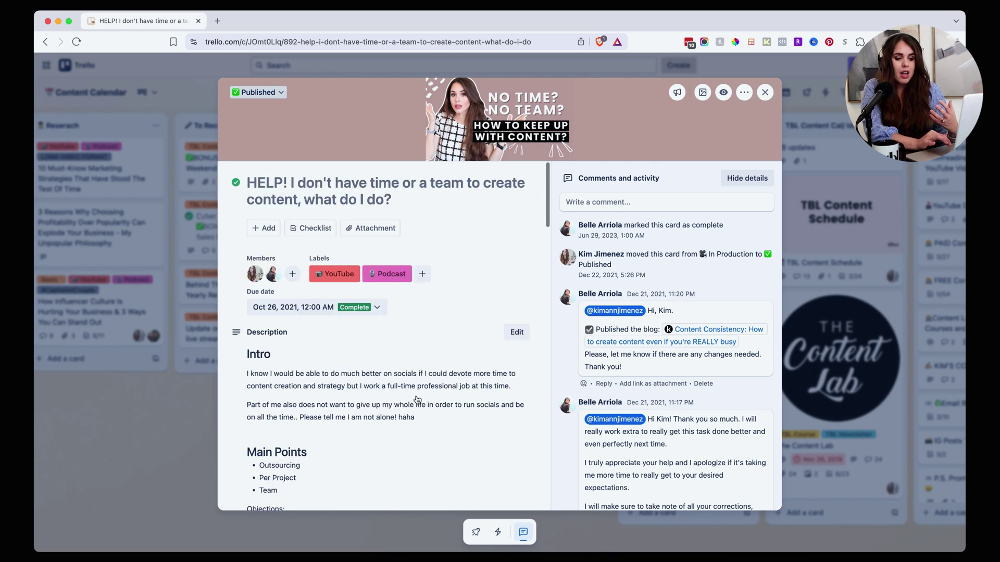